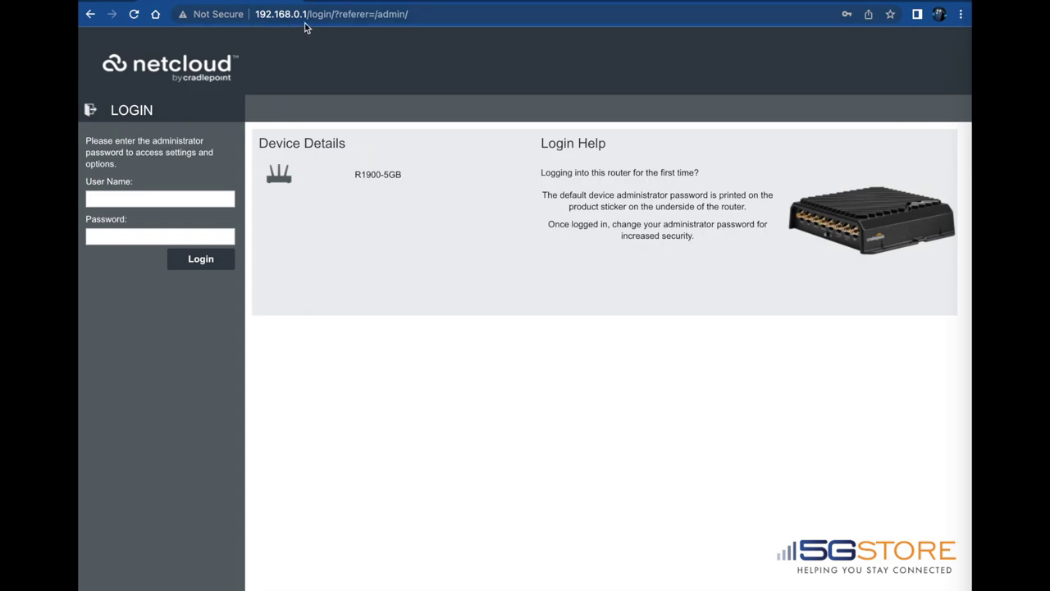
Sign in as admin with the default password to reach the router Dashboard
click(143, 197)
text(admin)
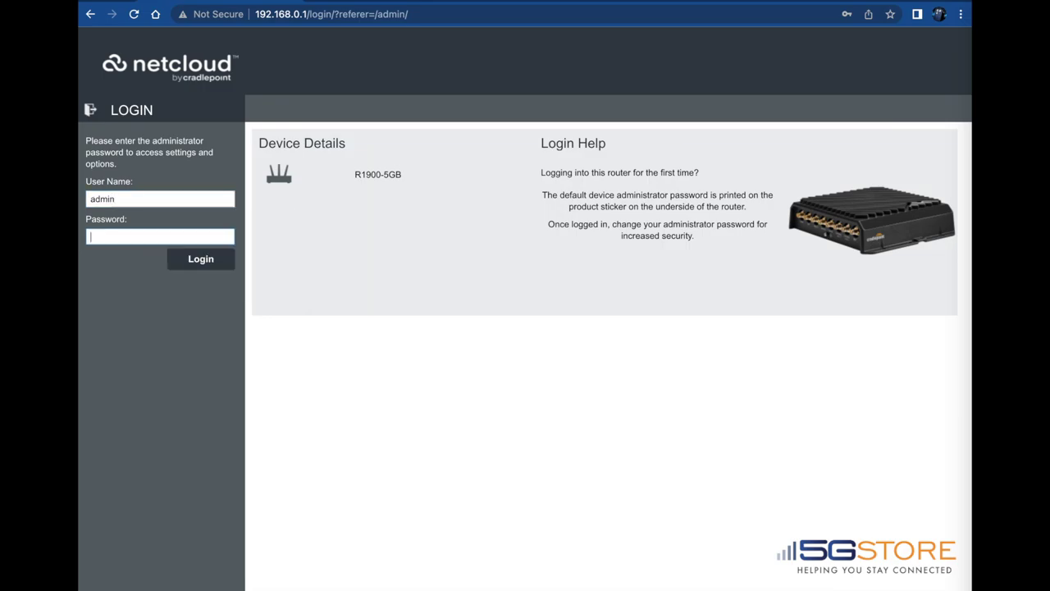
key(Tab)
text(••••••)
text(•••••)
click(190, 266)
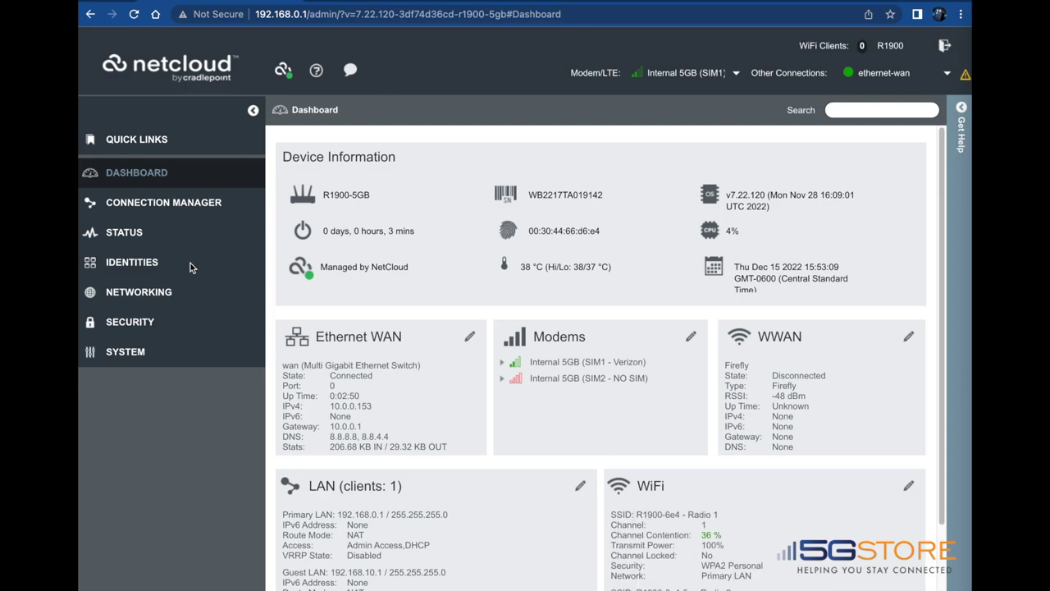
Open Router Security under System > Administration and edit the admin account
click(130, 351)
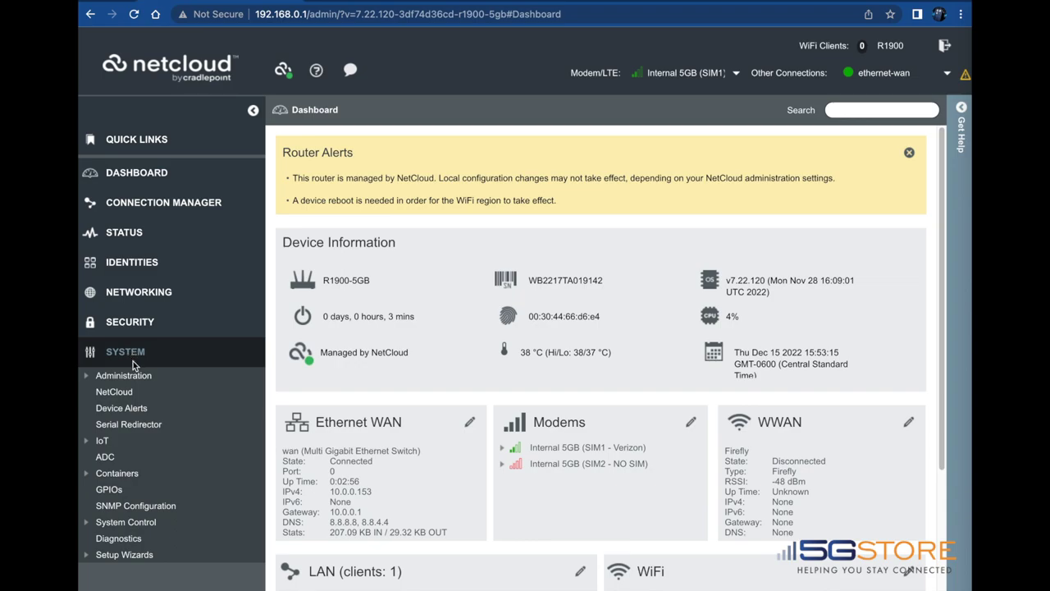
click(91, 379)
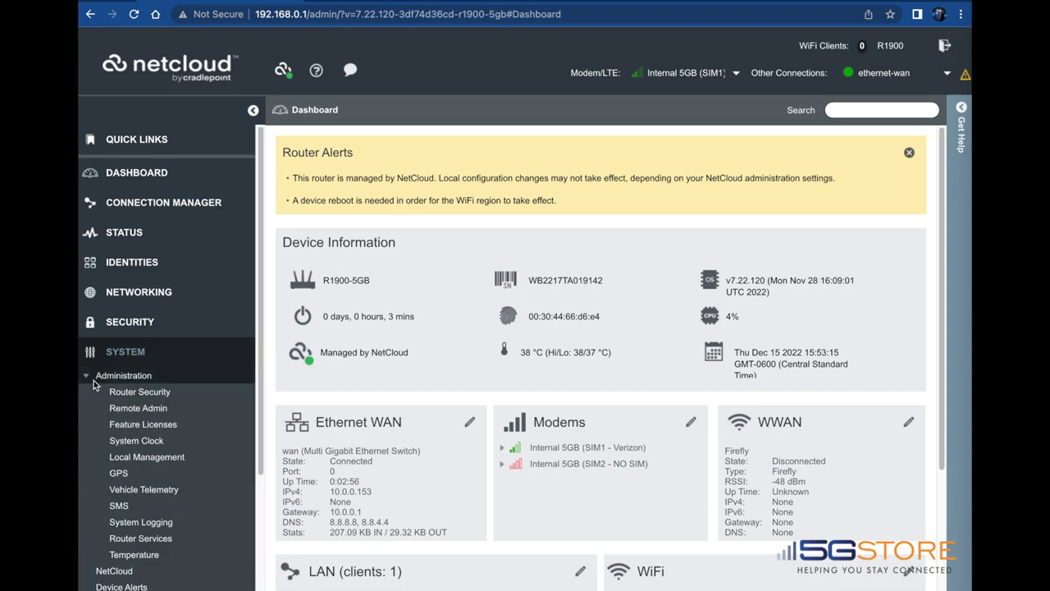
click(121, 392)
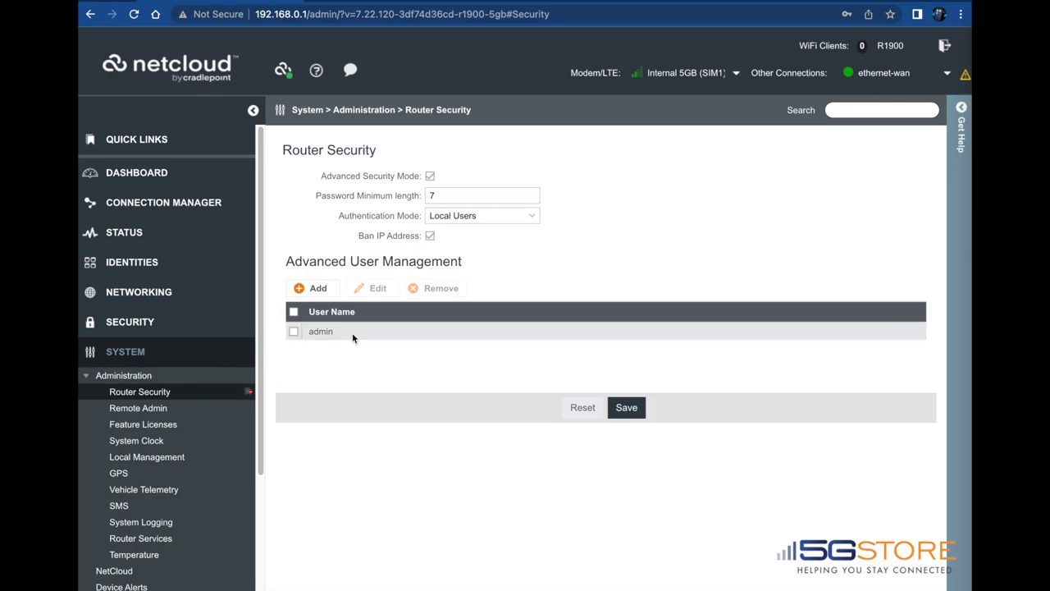
click(293, 331)
click(371, 289)
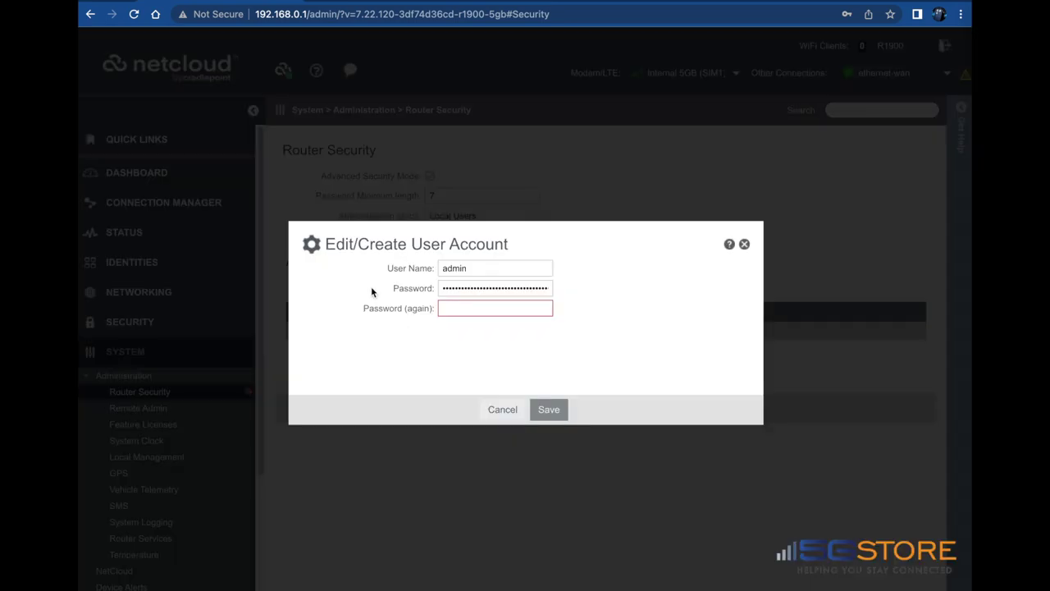
Replace the admin password with a new one, confirm it, and save
double_click(480, 288)
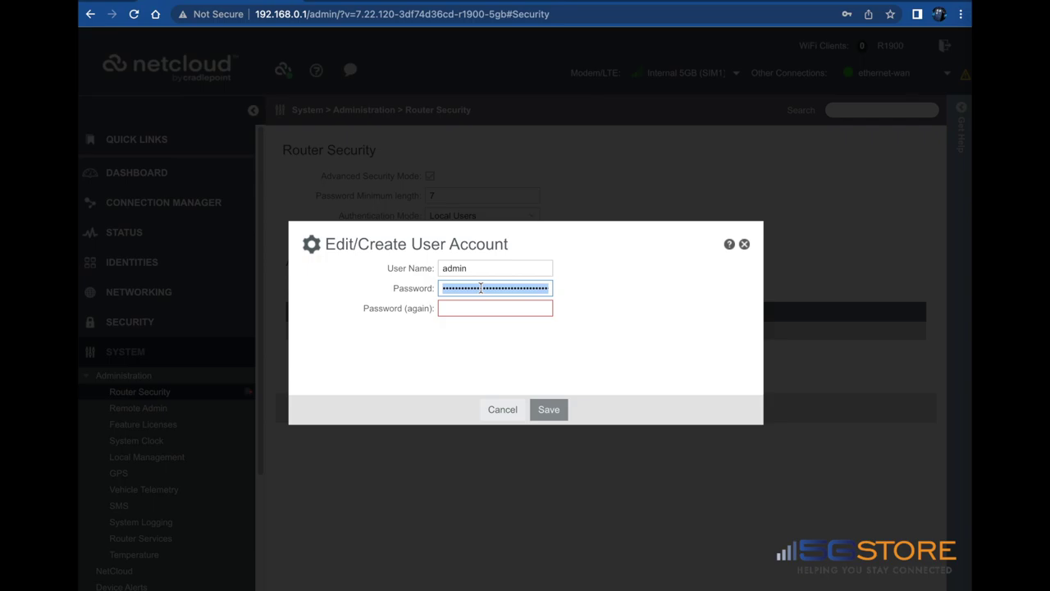
text(*********)
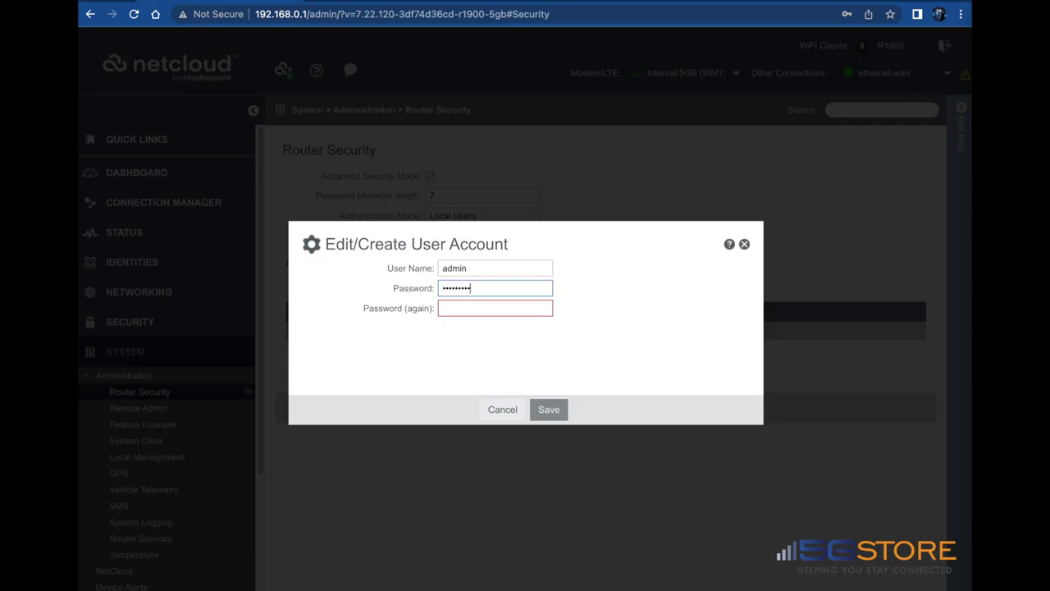
key(BackSpace)
key(BackSpace)
key(BackSpace)
key(BackSpace)
key(BackSpace)
key(BackSpace)
key(BackSpace)
key(BackSpace)
key(BackSpace)
text(**************)
key(Tab)
text(**************)
key(Return)
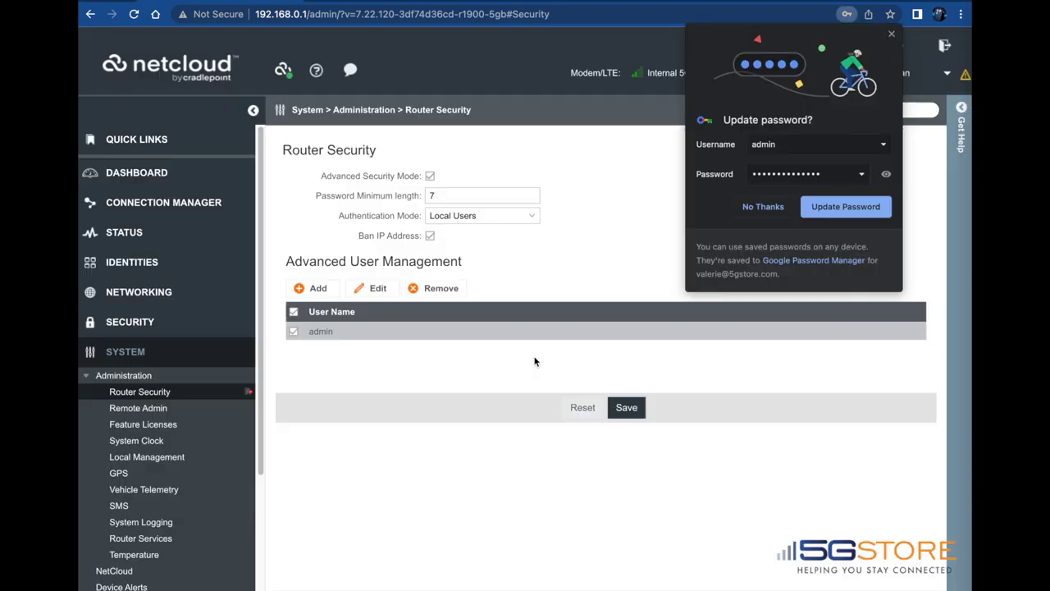
click(652, 372)
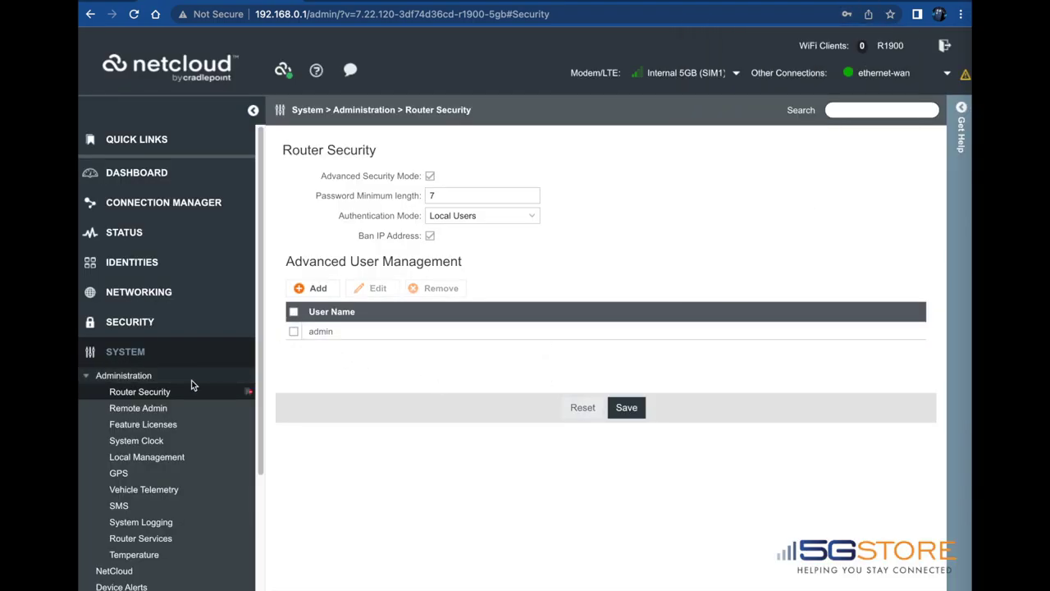
Save the System Clock with time zone (UTC -6) Central and NTP server time.google.com
click(150, 440)
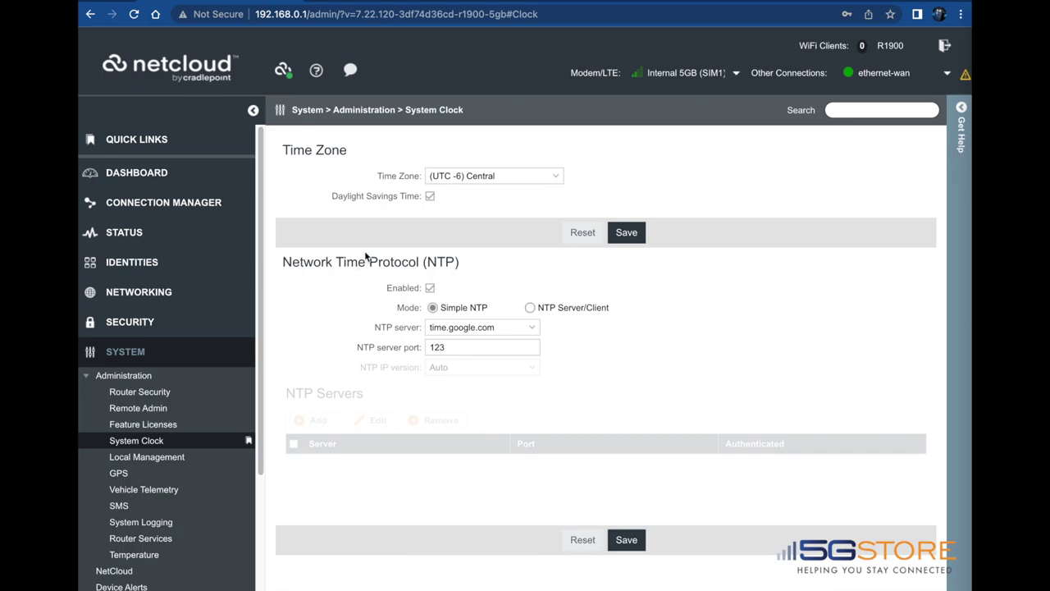
click(531, 175)
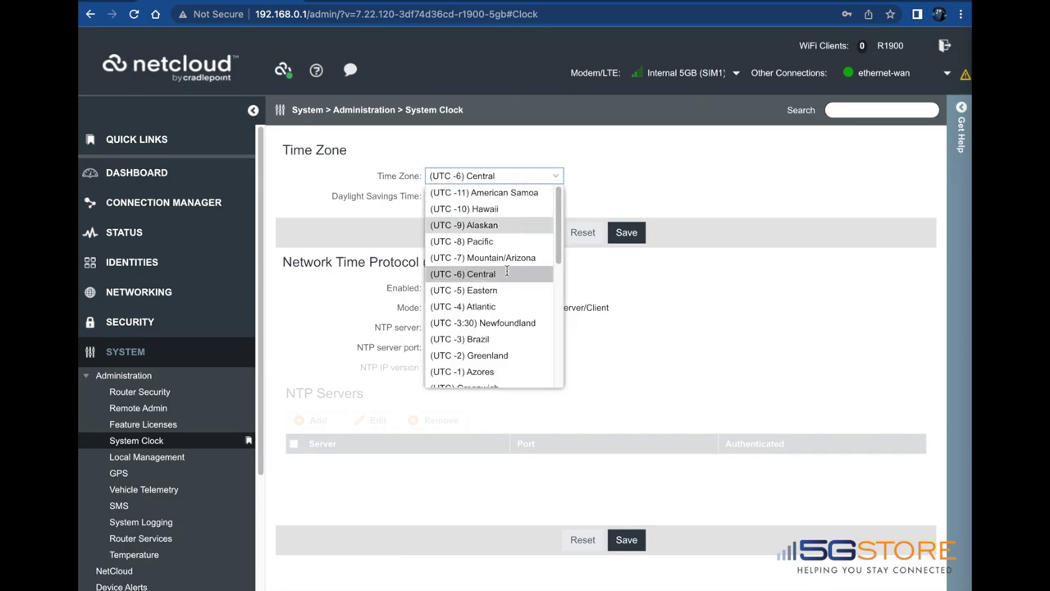
click(510, 274)
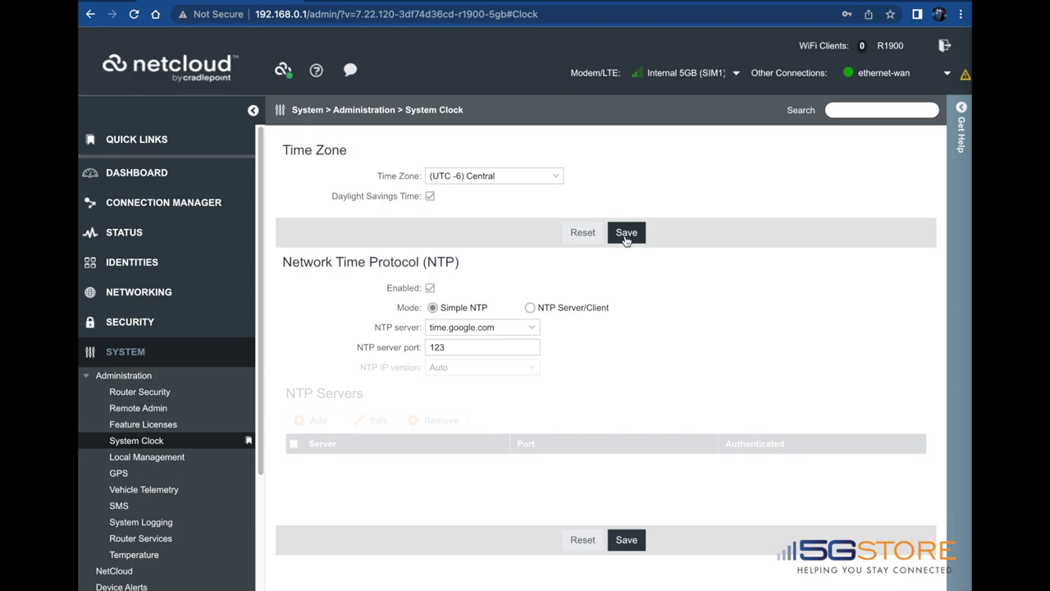
click(533, 330)
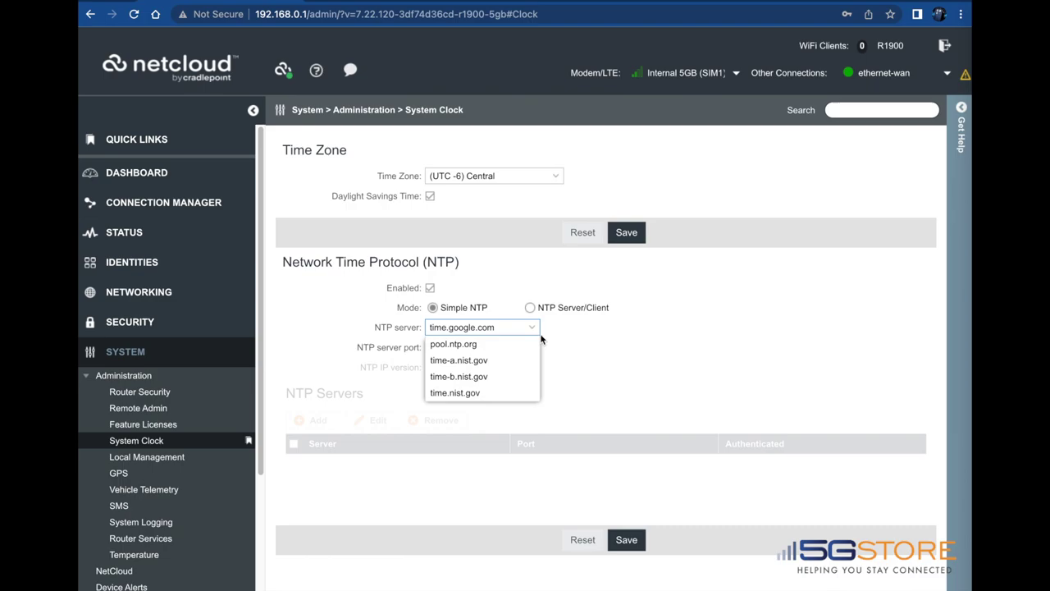
click(572, 322)
click(625, 540)
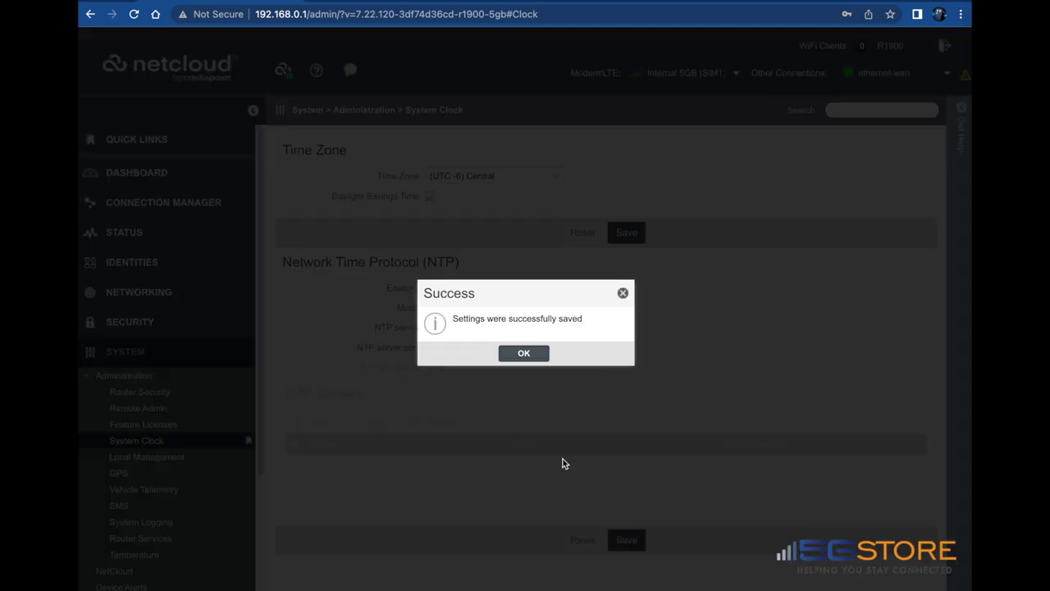
click(524, 353)
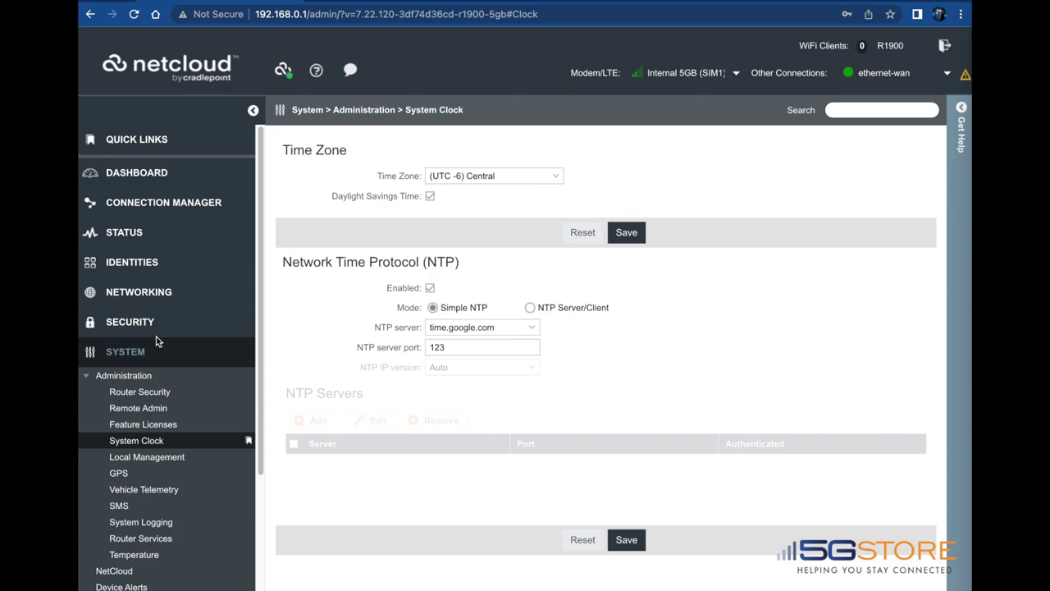
Save a new WPA password for the R1900-6e4 2.4 GHz network
click(139, 291)
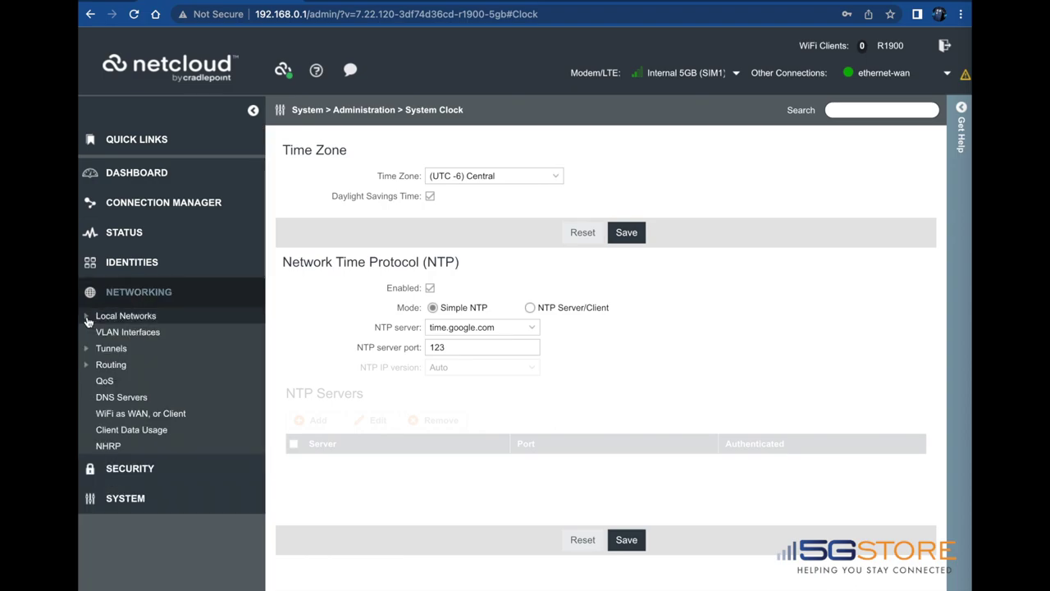
click(127, 316)
click(120, 329)
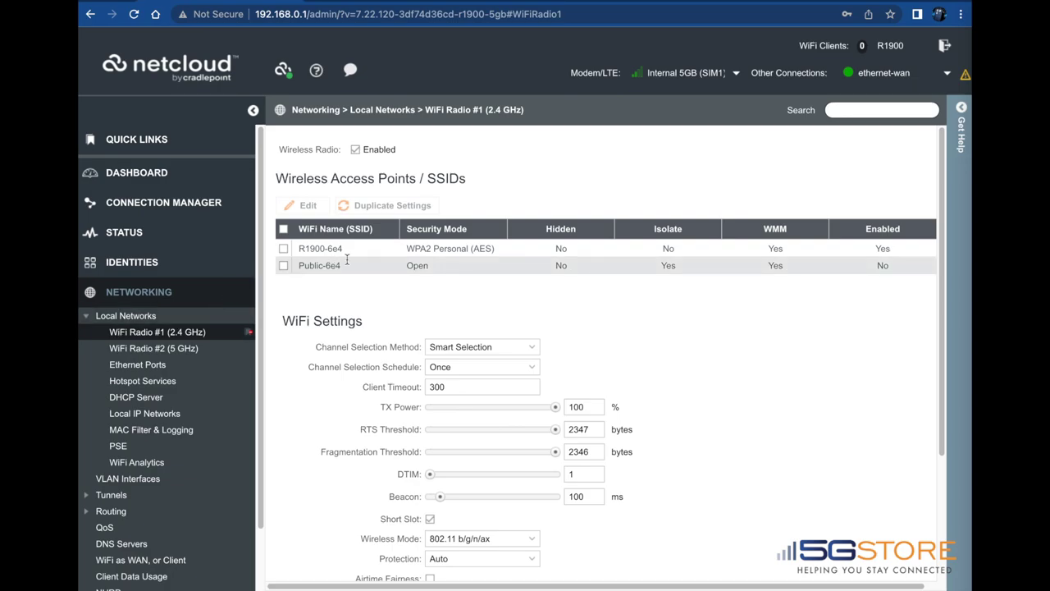
click(284, 249)
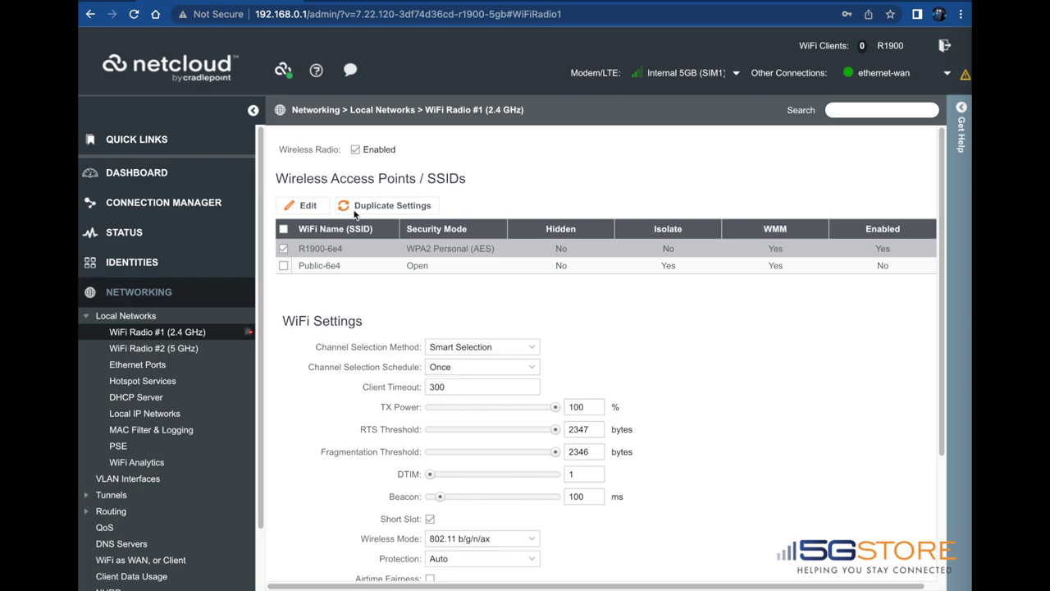
click(296, 210)
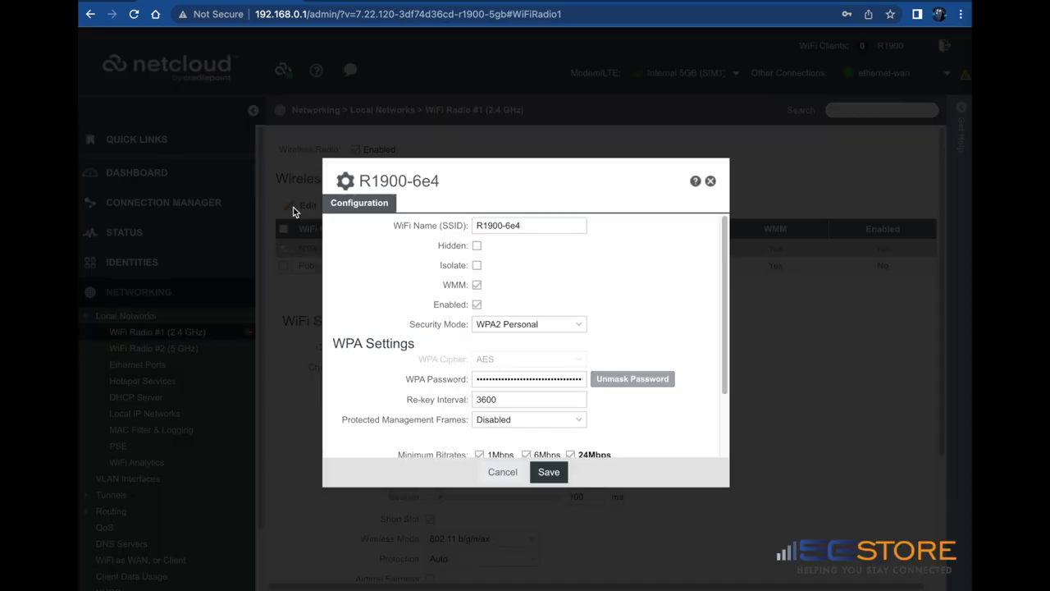
scroll(509, 361, down, 2)
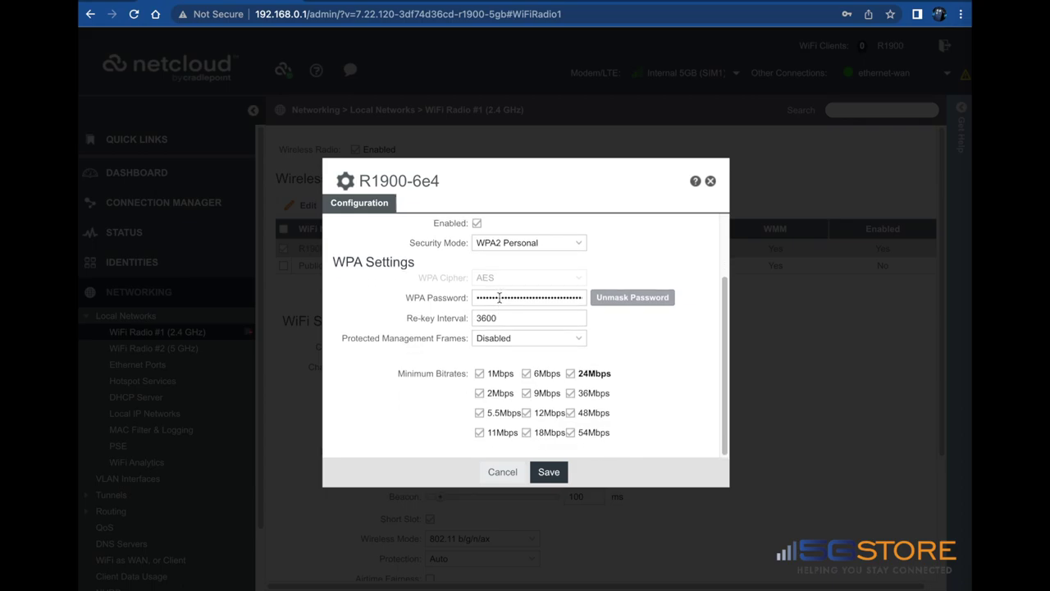
click(499, 298)
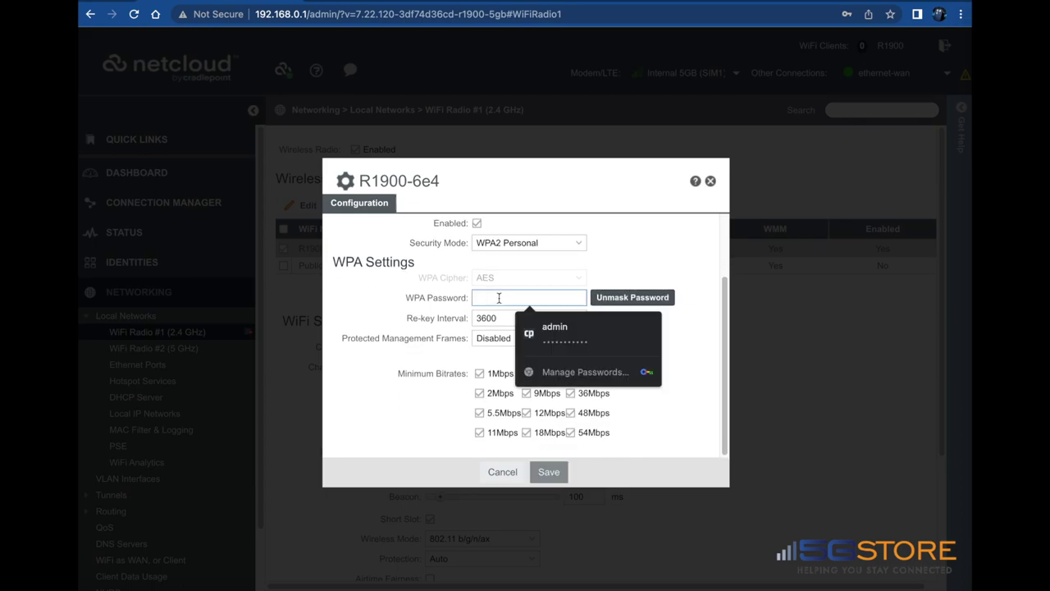
text(••••••••)
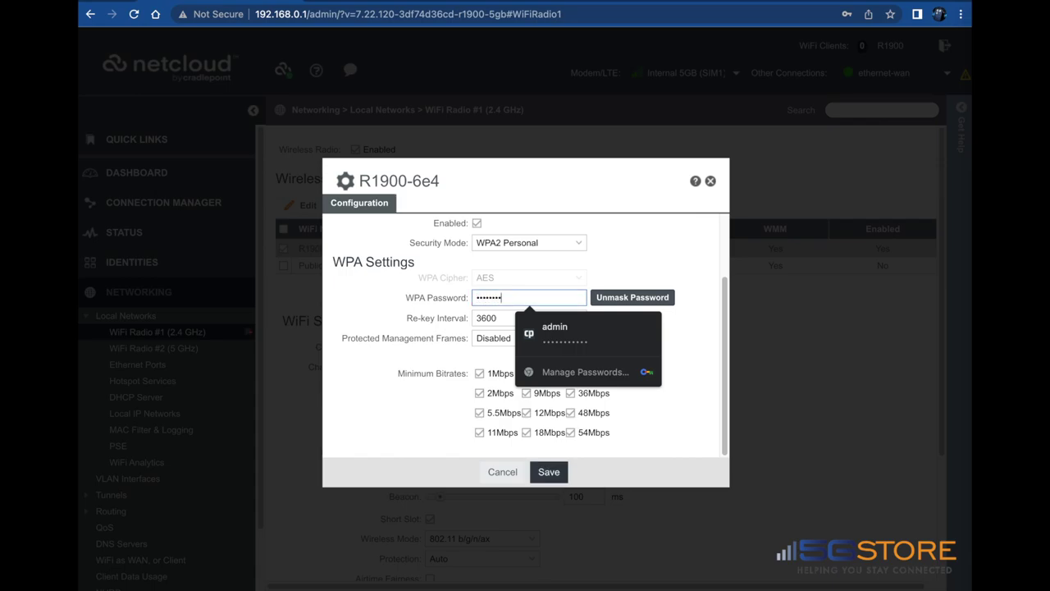
text(••)
click(548, 472)
click(525, 353)
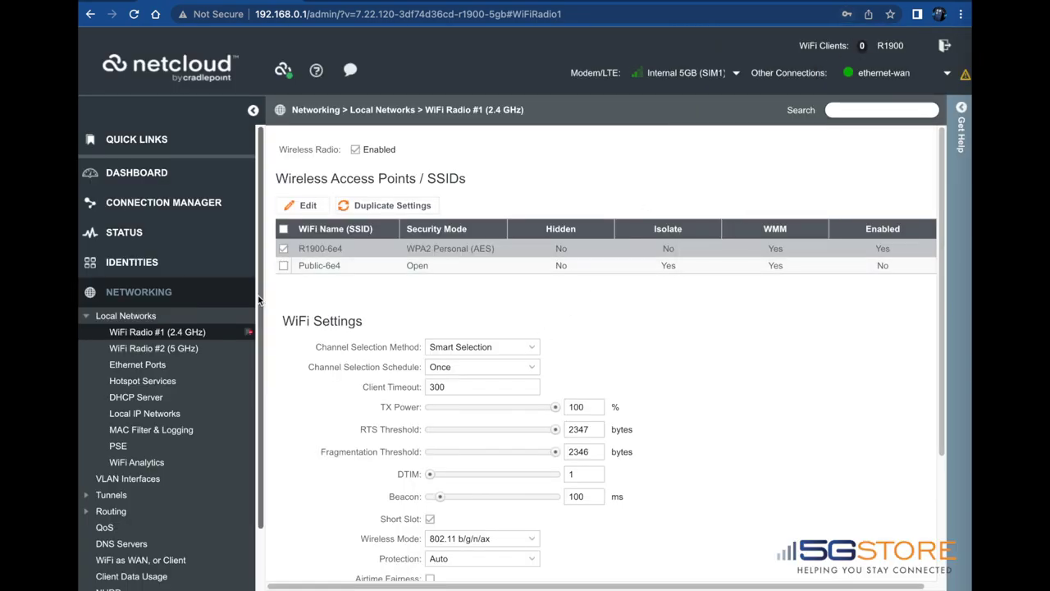
Save a new WPA password for the R1900-6e4-5g 5 GHz network
click(168, 348)
double_click(337, 248)
click(516, 365)
text(•••••••••)
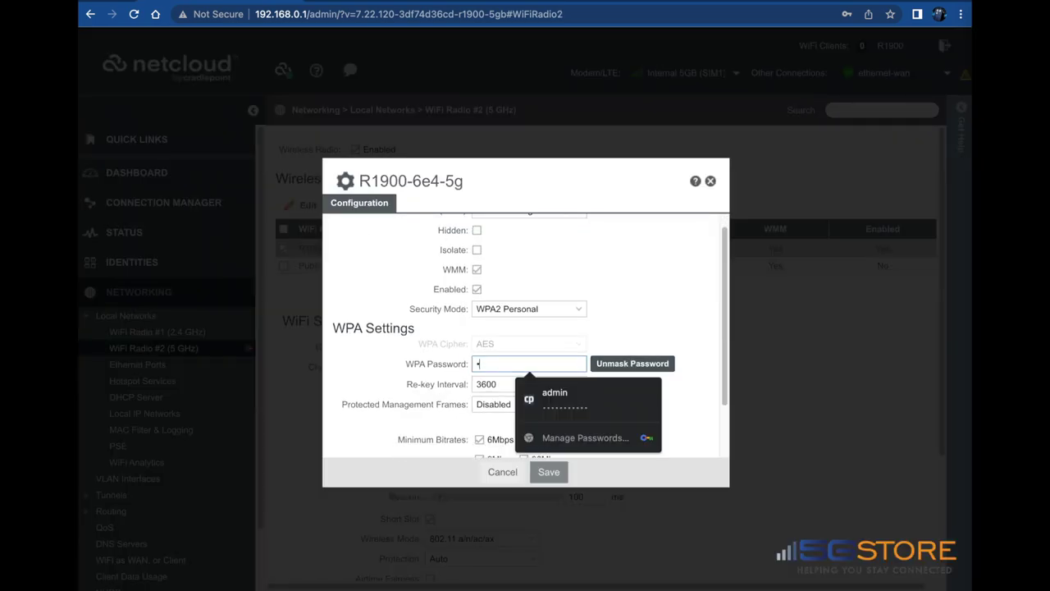
click(549, 472)
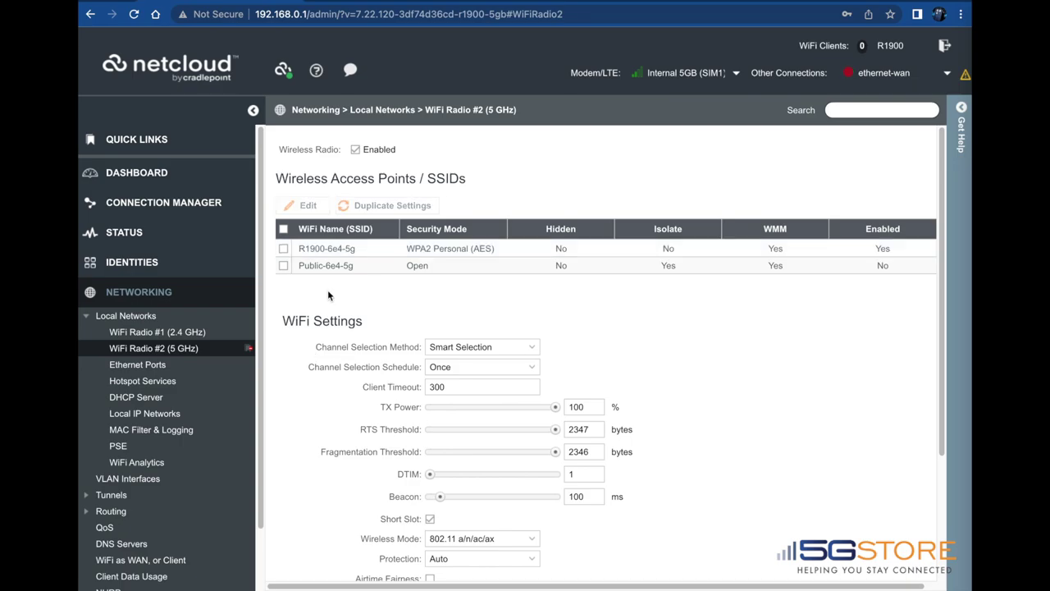
Open Connection Manager to list WAN profiles, with SIM1 (Verizon) connected
click(175, 206)
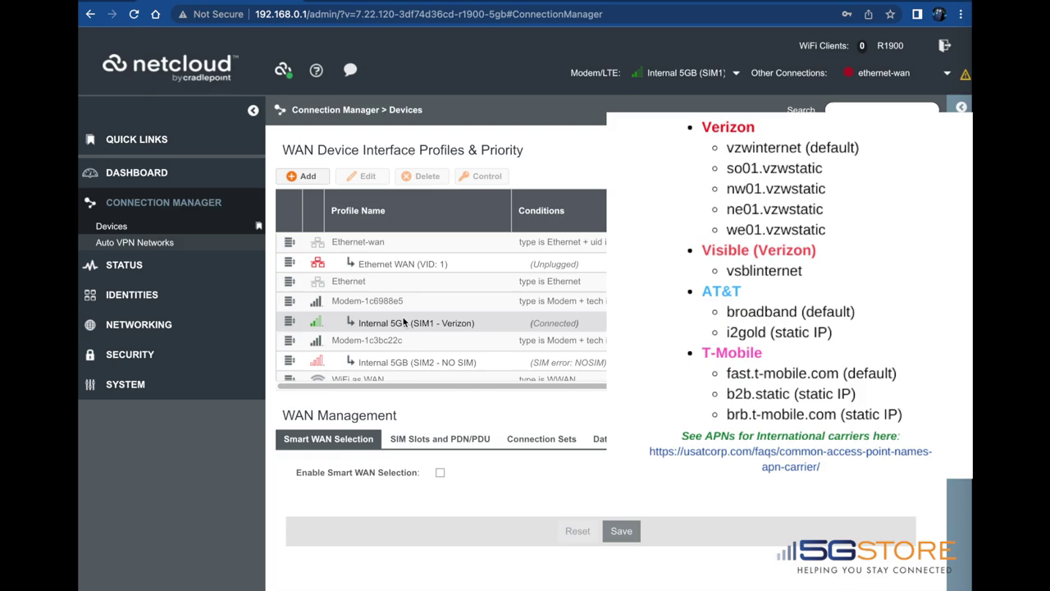
Set the SIM1 Verizon profile's APN to Default Override mw01.vzwstatic and save it
click(404, 322)
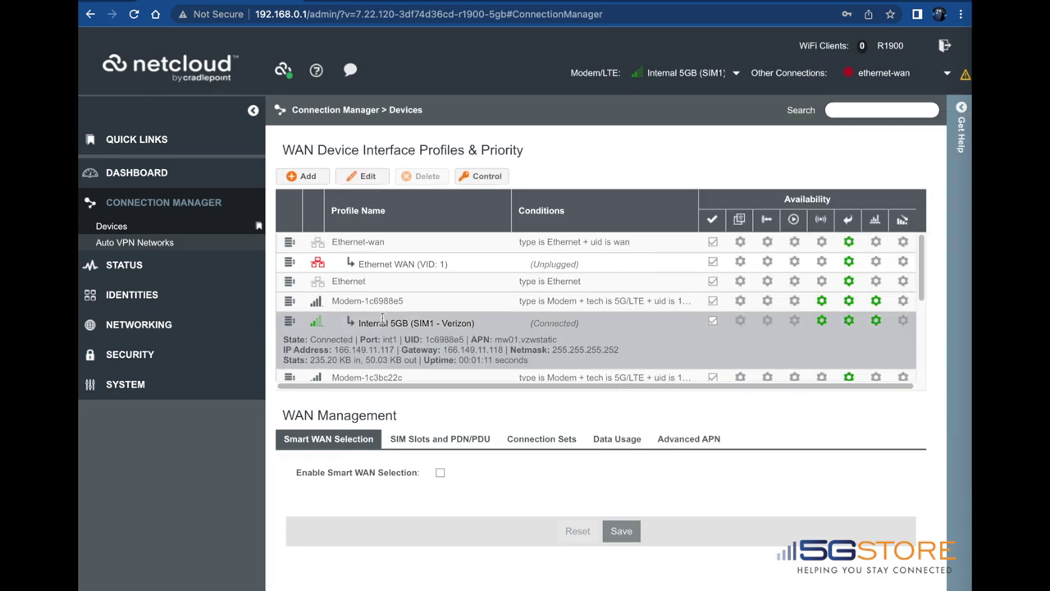
click(344, 177)
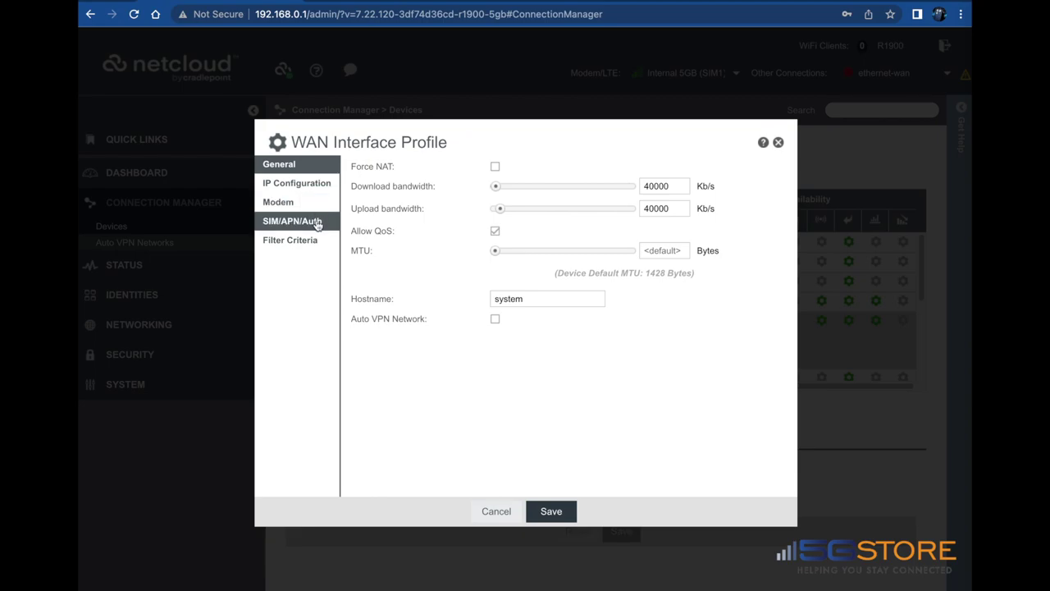
click(317, 223)
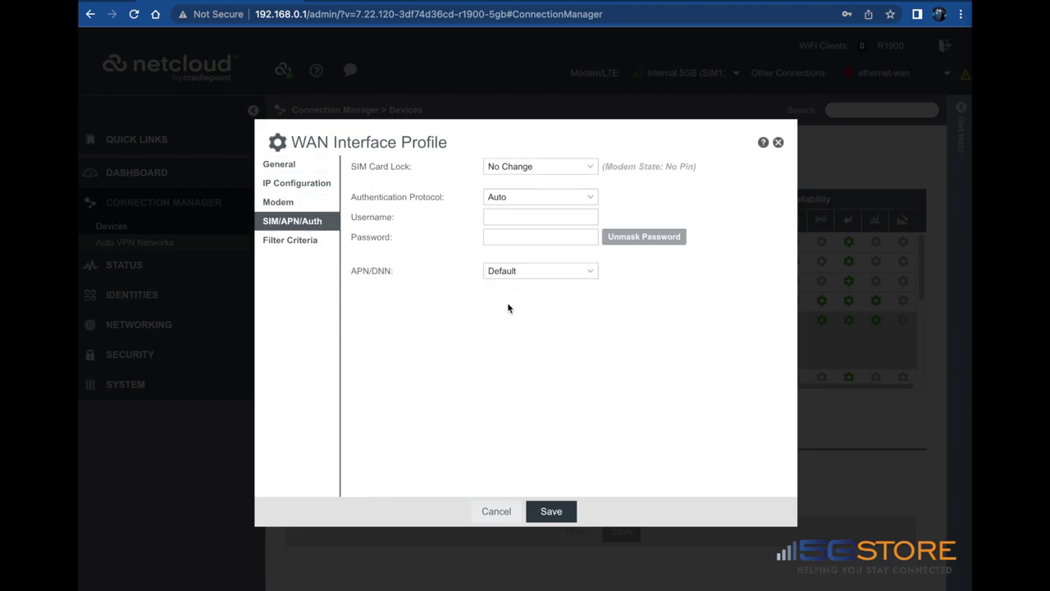
click(593, 276)
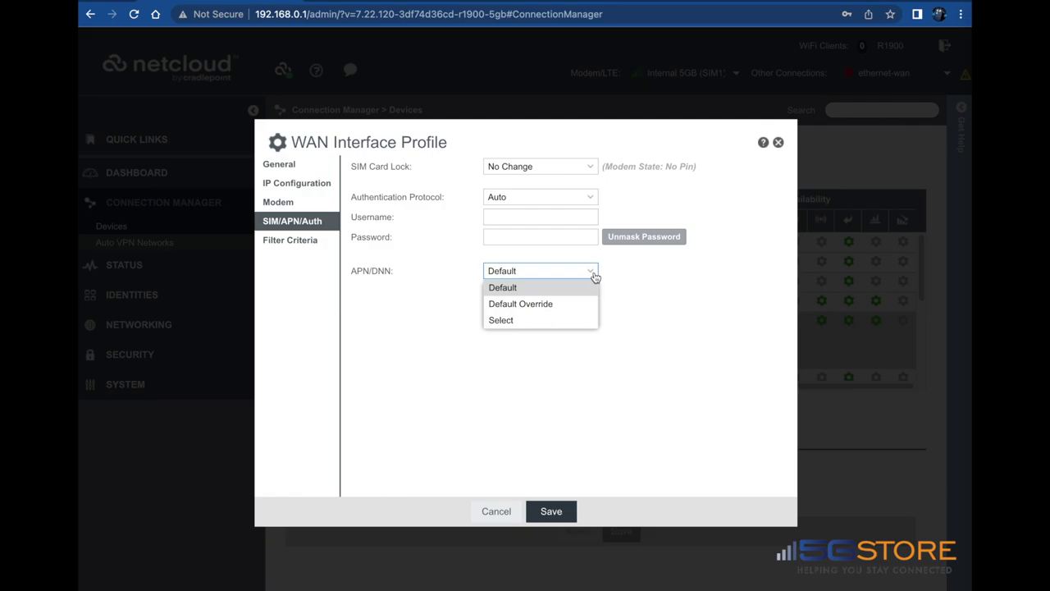
click(551, 305)
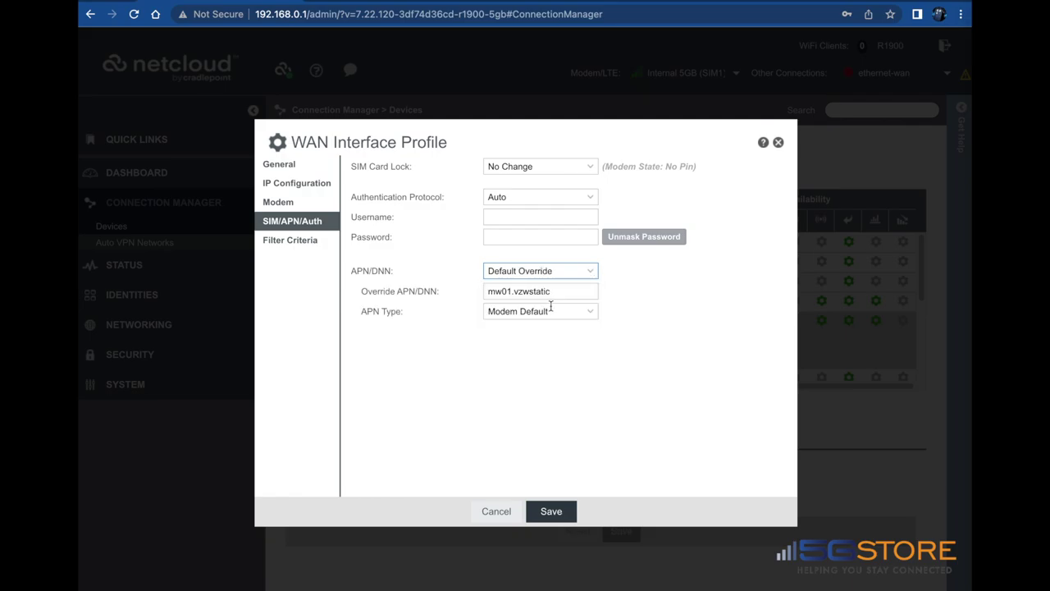
click(561, 292)
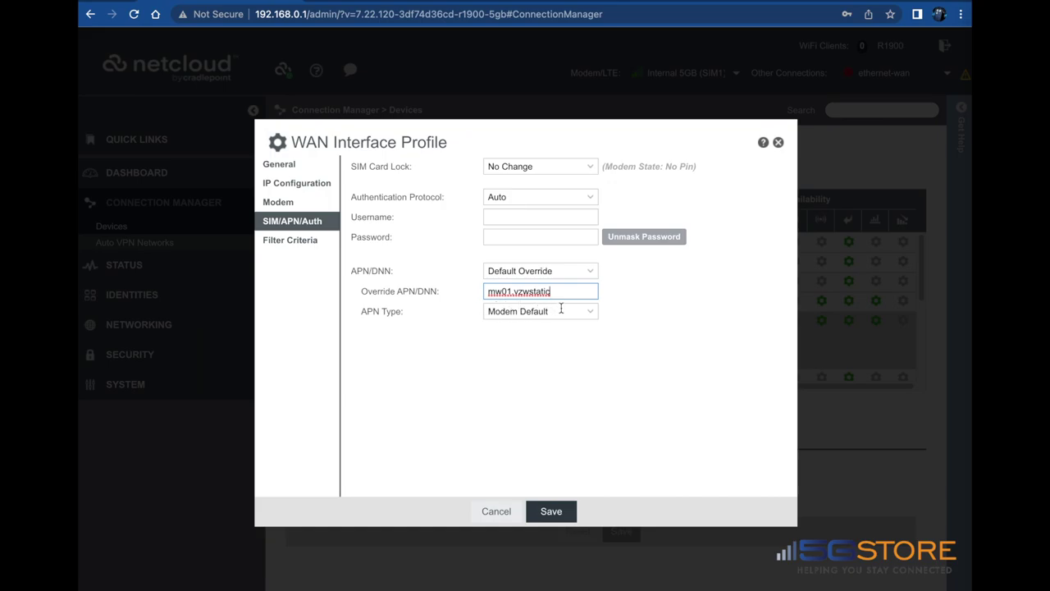
click(553, 509)
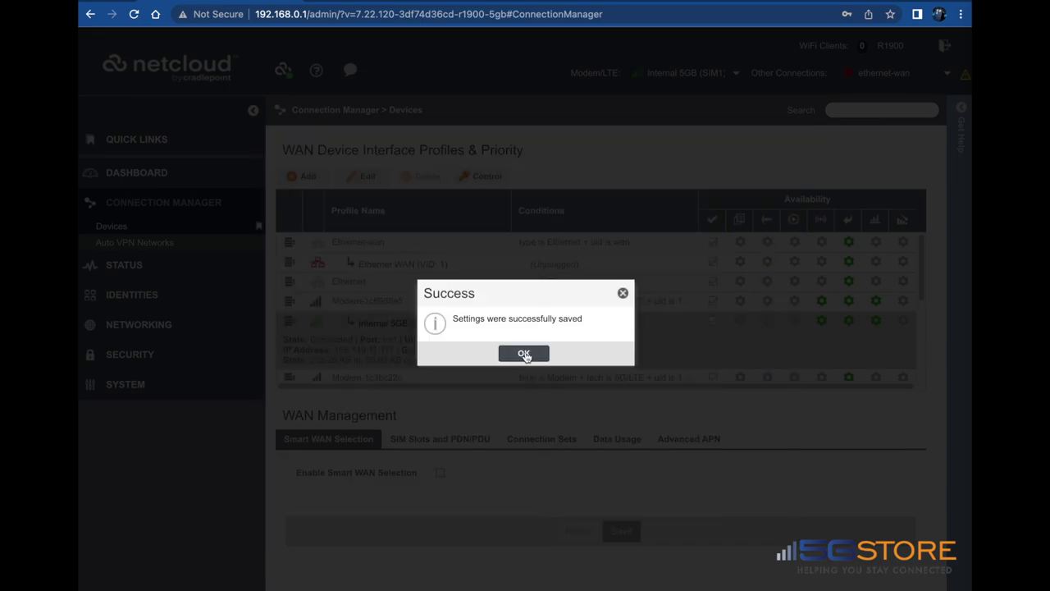
click(524, 353)
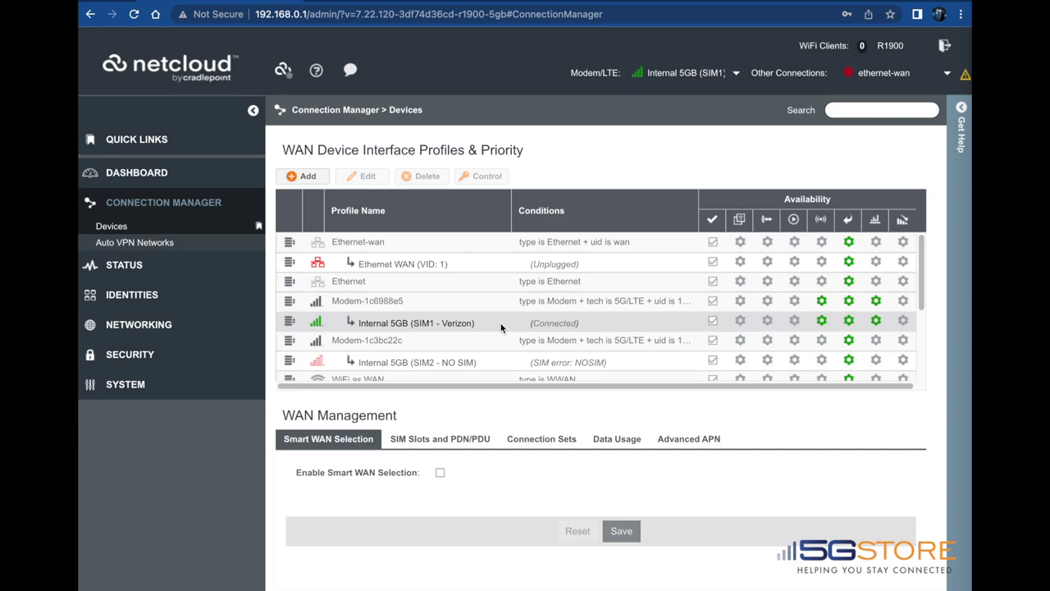
Expand the Internal 5GB SIM1 row to verify its mw01.vzwstatic APN
click(501, 327)
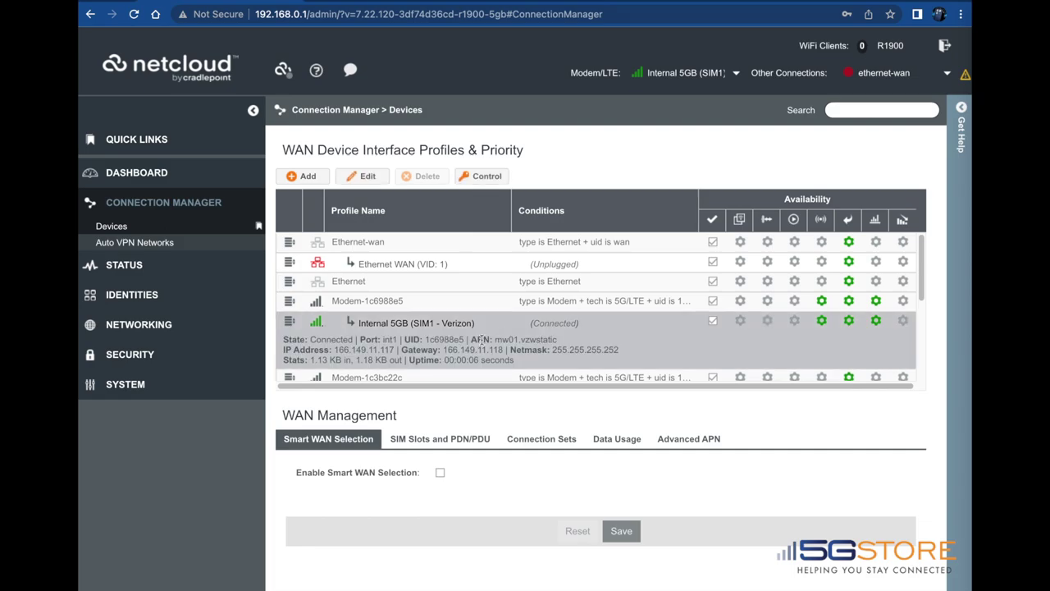
drag(546, 339, 461, 334)
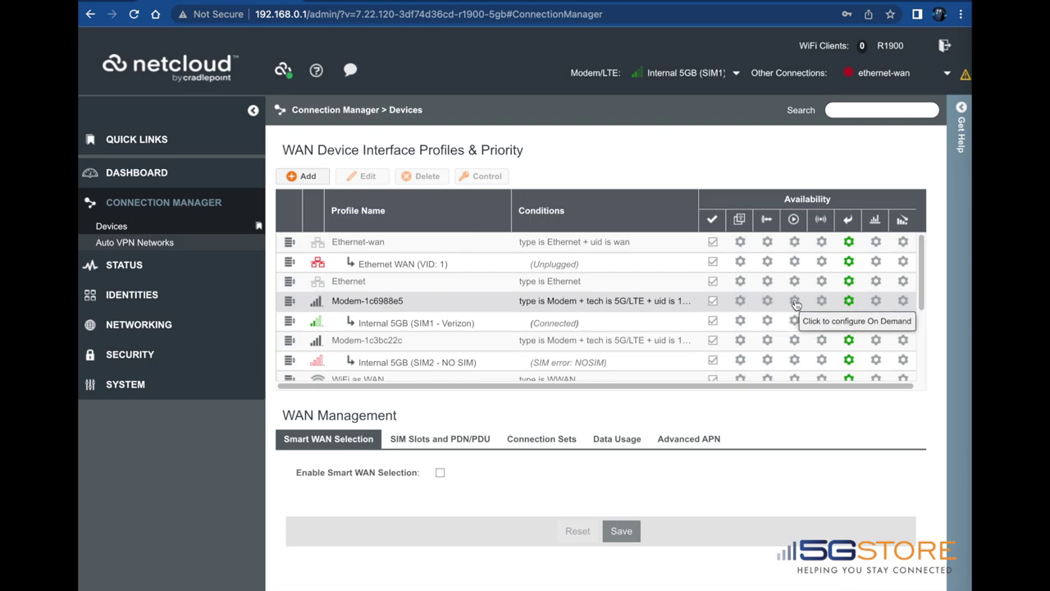
Enable the modem's WAN verify stability check with Active Ping monitoring of 8.8.8.8
click(823, 300)
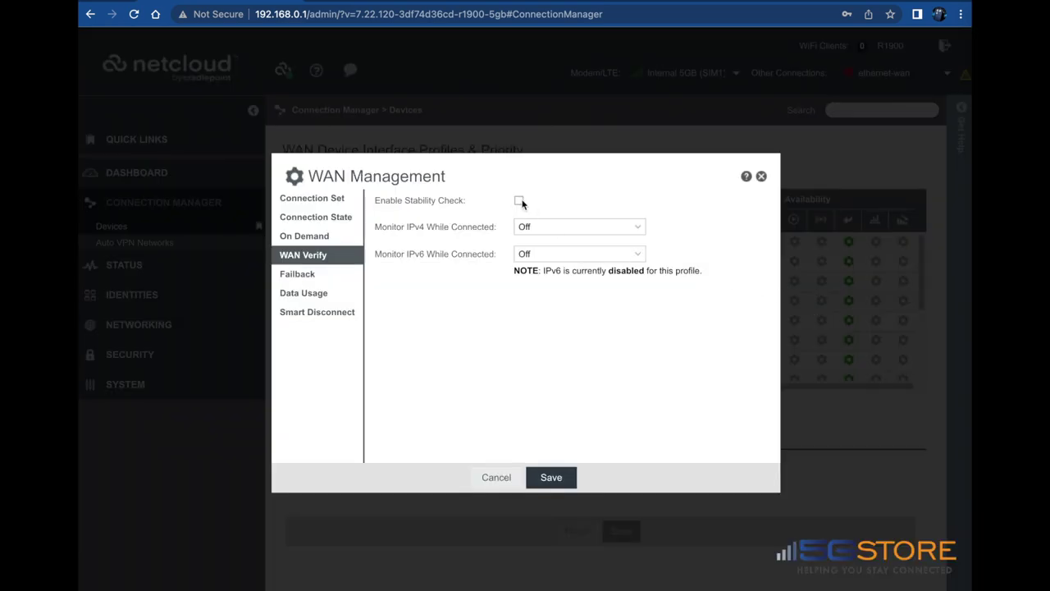
click(519, 200)
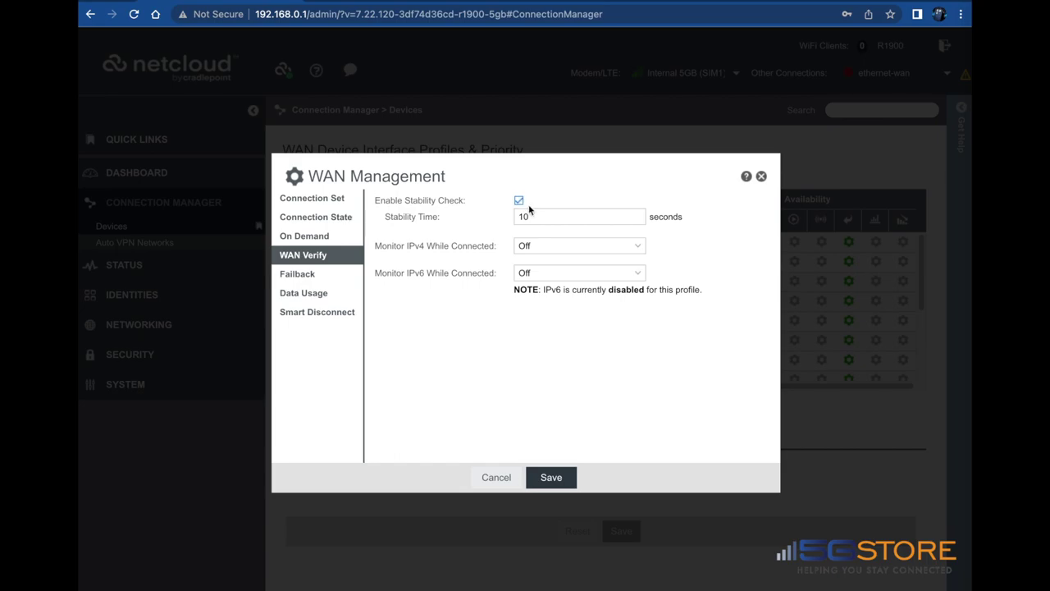
click(590, 243)
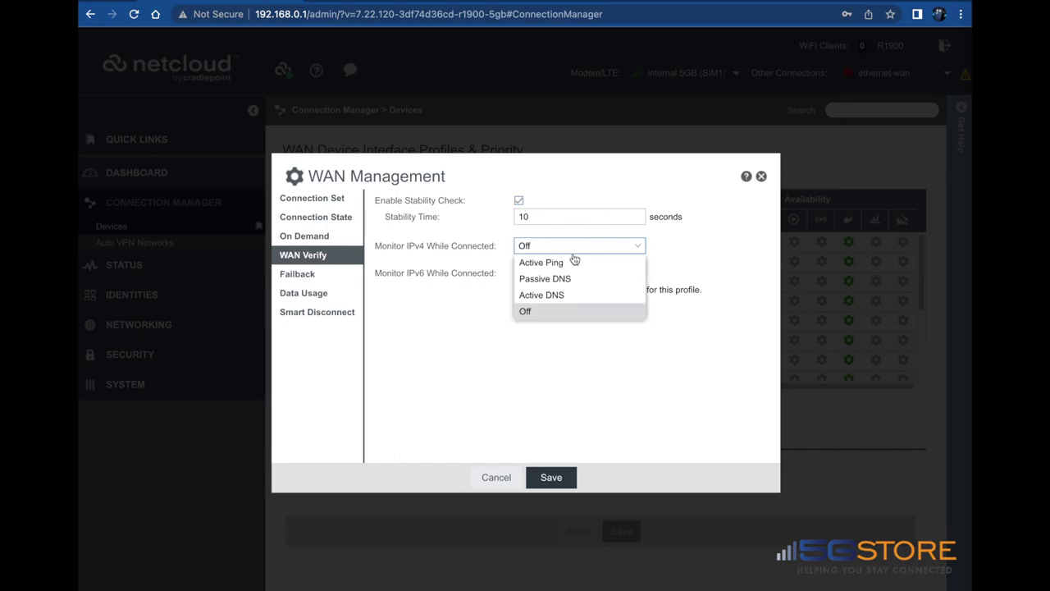
click(563, 261)
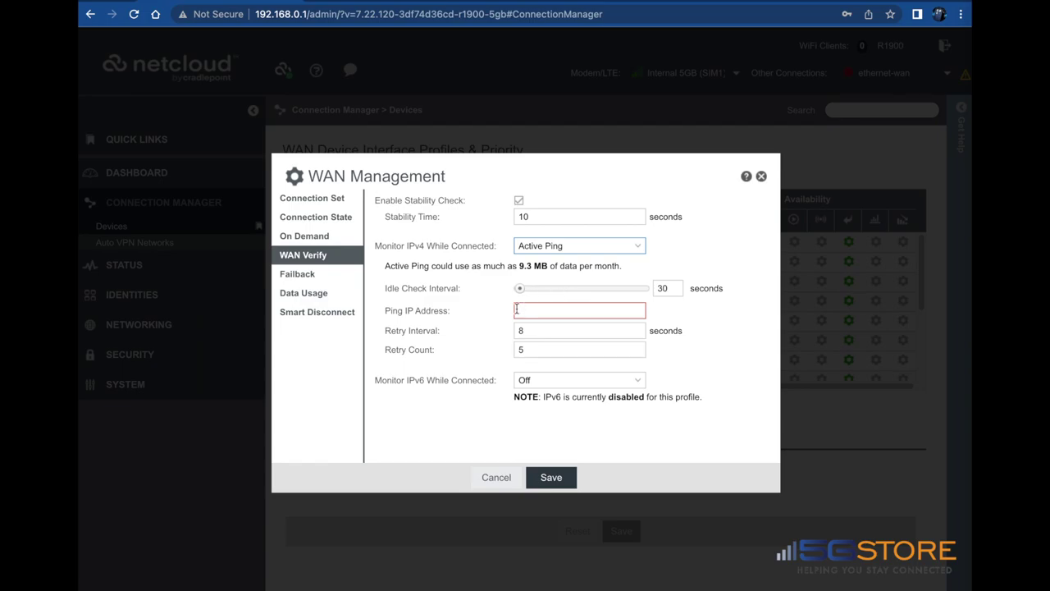
click(549, 312)
text(8.8.8.8)
Enable monthly usage monitoring with a 1000 MB cap and cap alert, save, and accept tracking
click(307, 294)
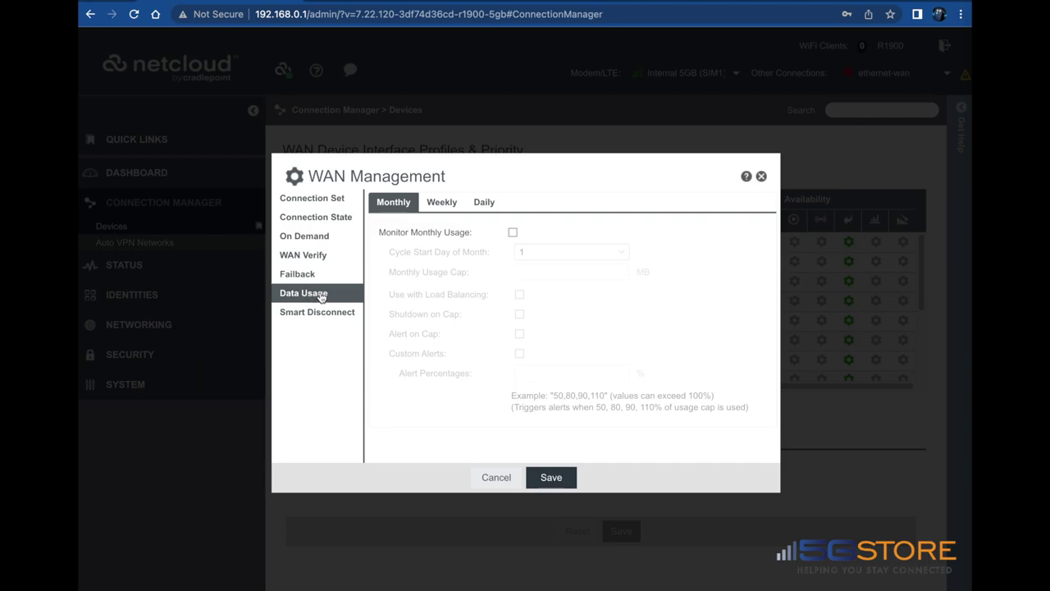
click(512, 233)
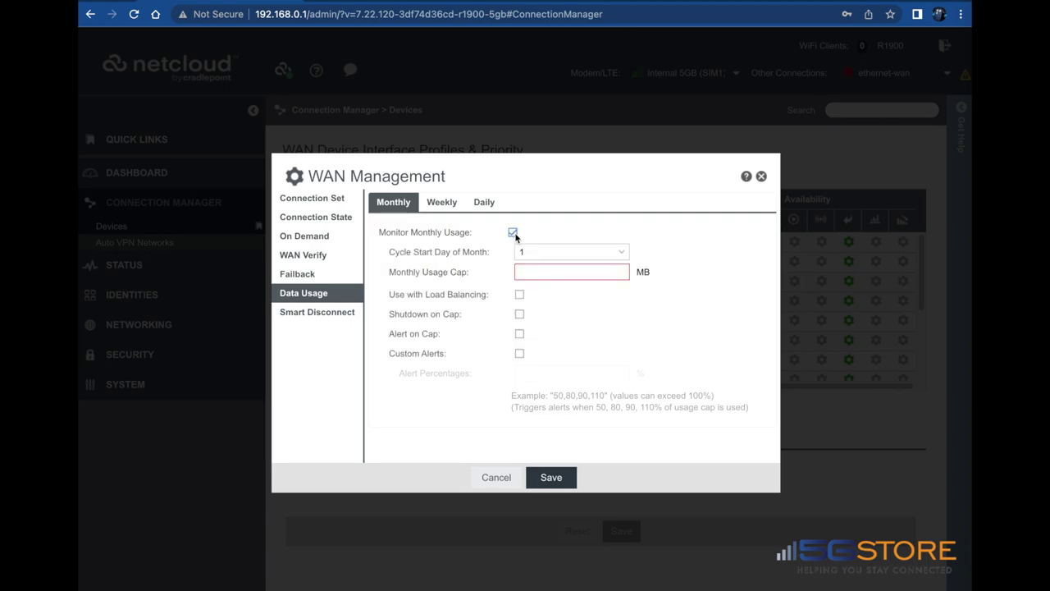
click(525, 267)
text(1)
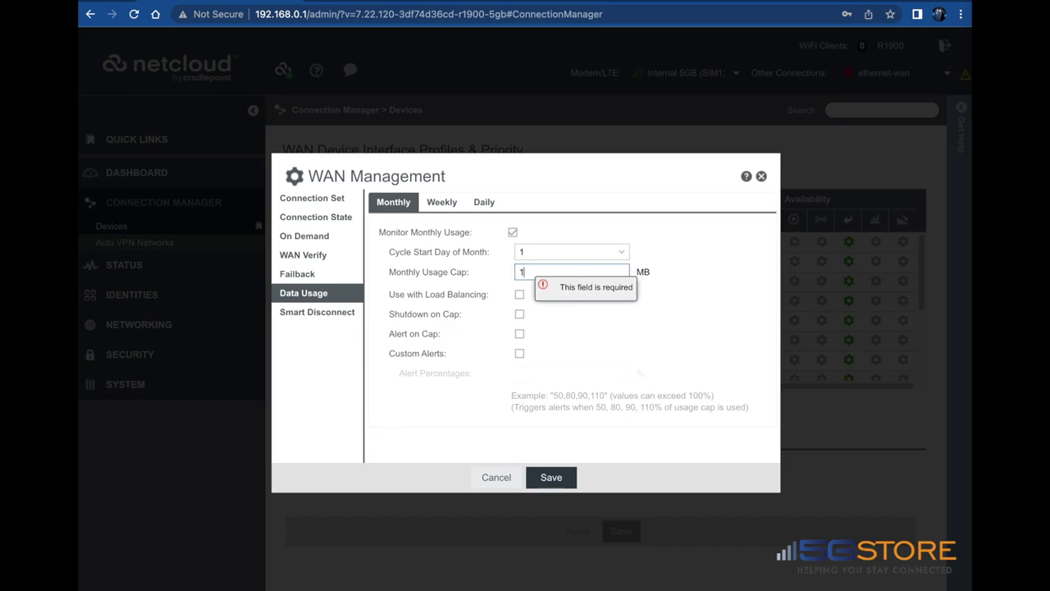
text(000)
click(520, 333)
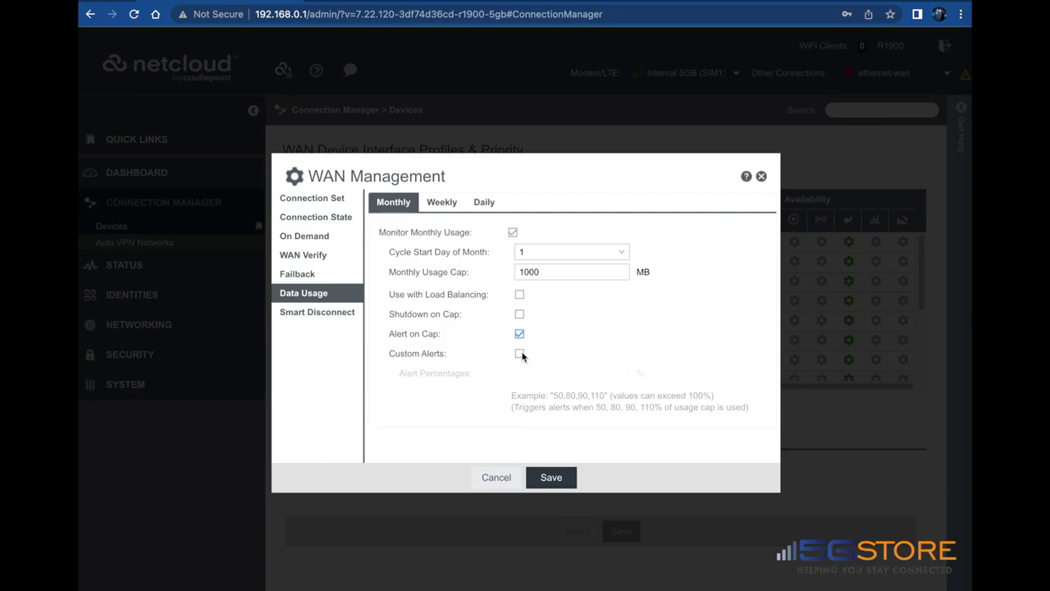
click(548, 481)
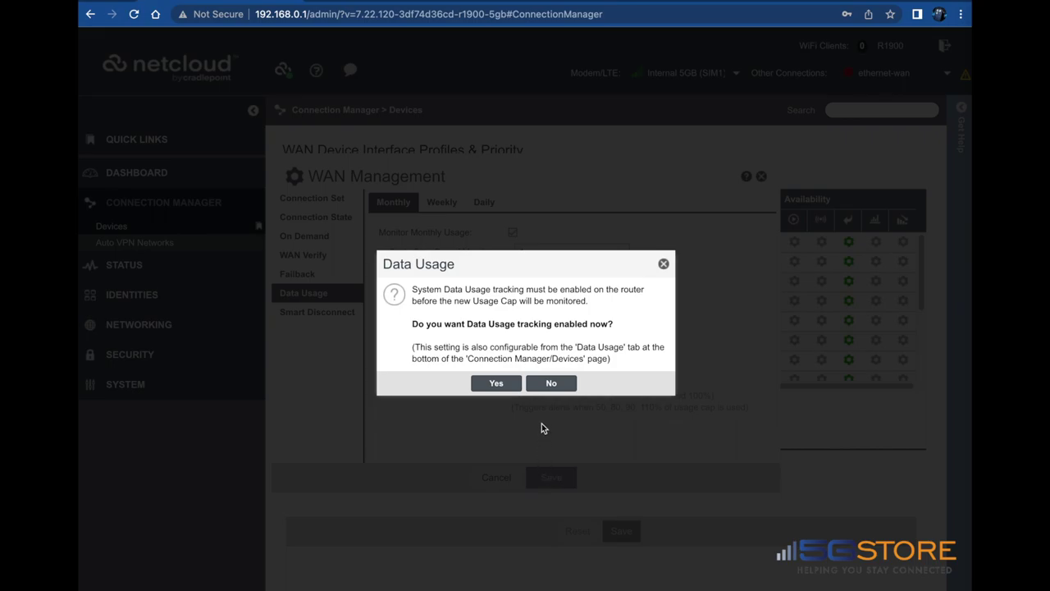
click(495, 386)
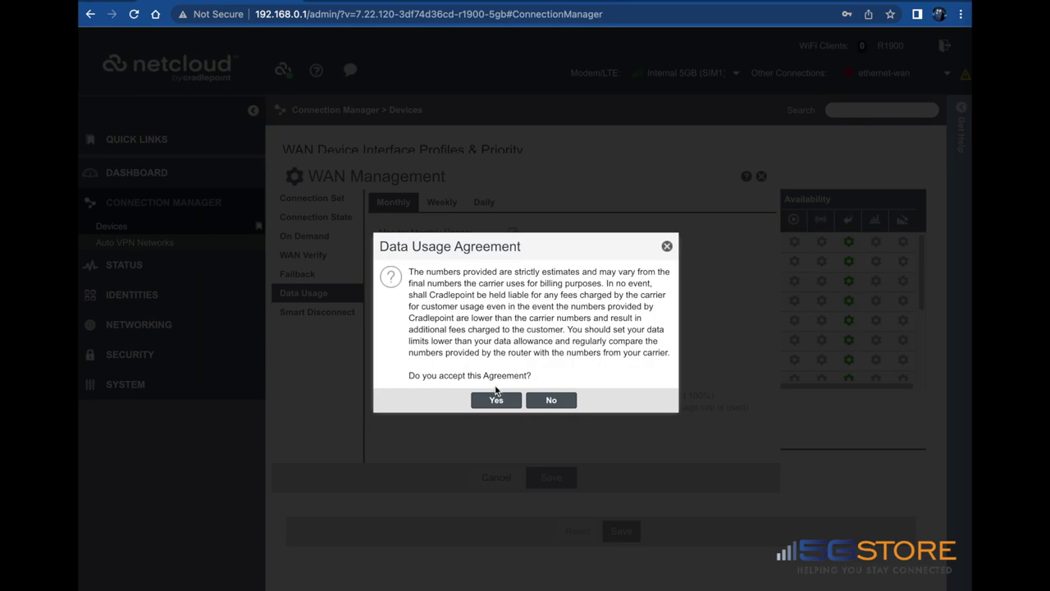
click(496, 401)
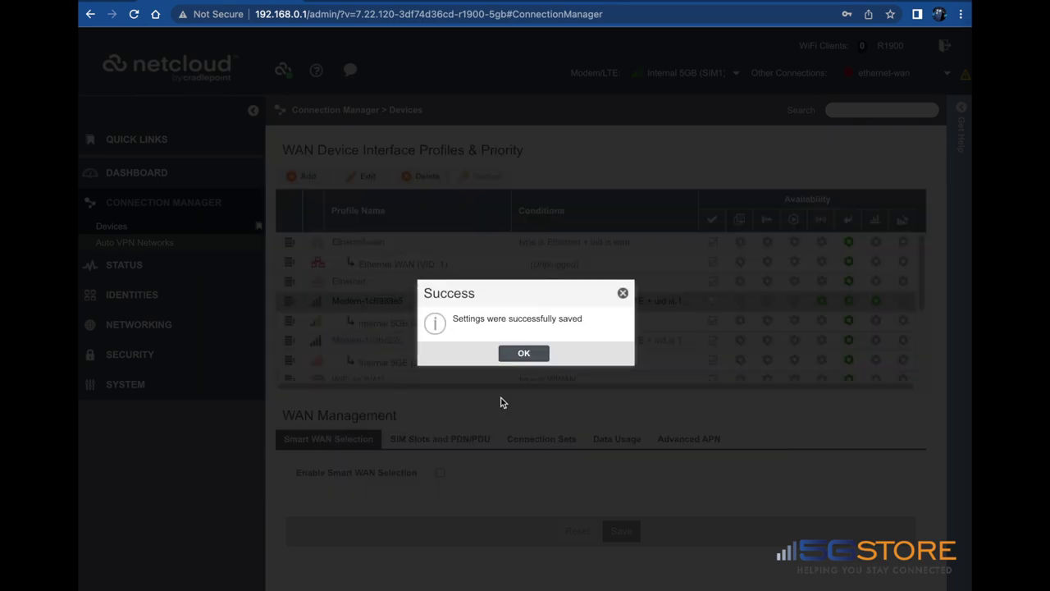
Close the save confirmation and expand the unplugged Ethernet WAN (VID: 1) row
click(525, 352)
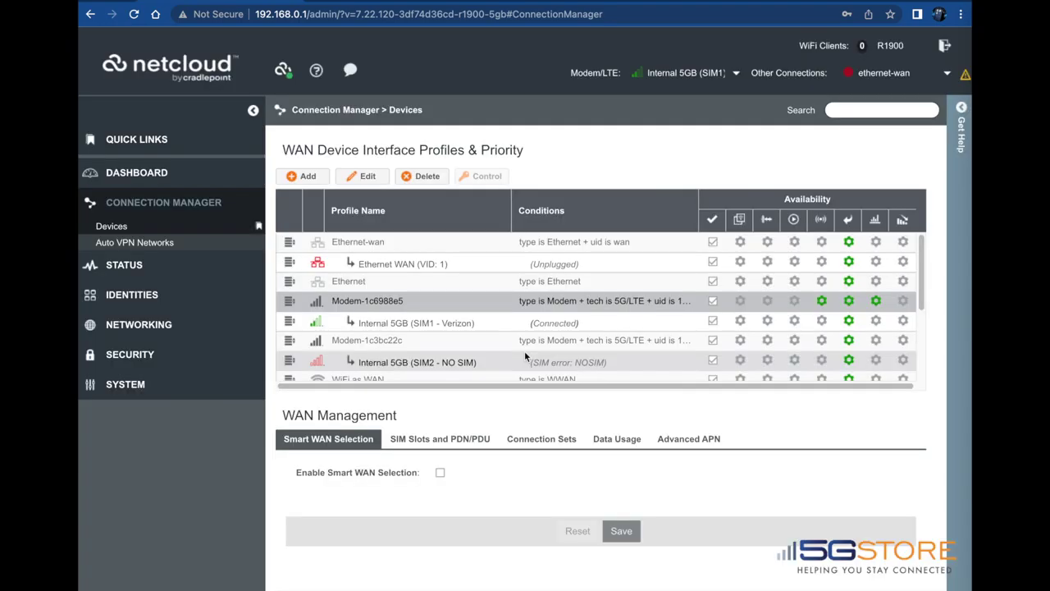
click(608, 443)
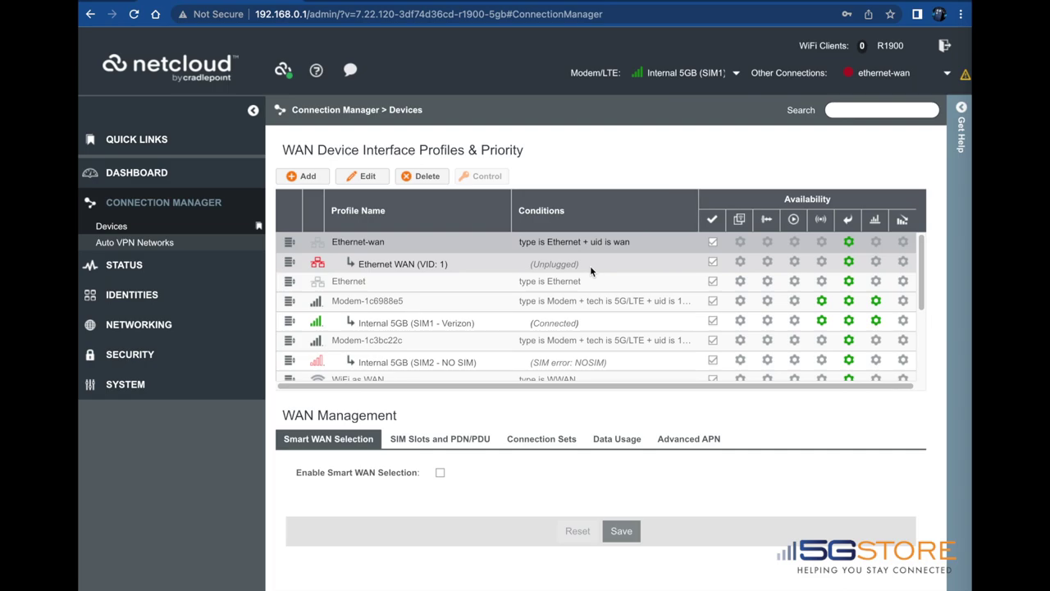
click(468, 263)
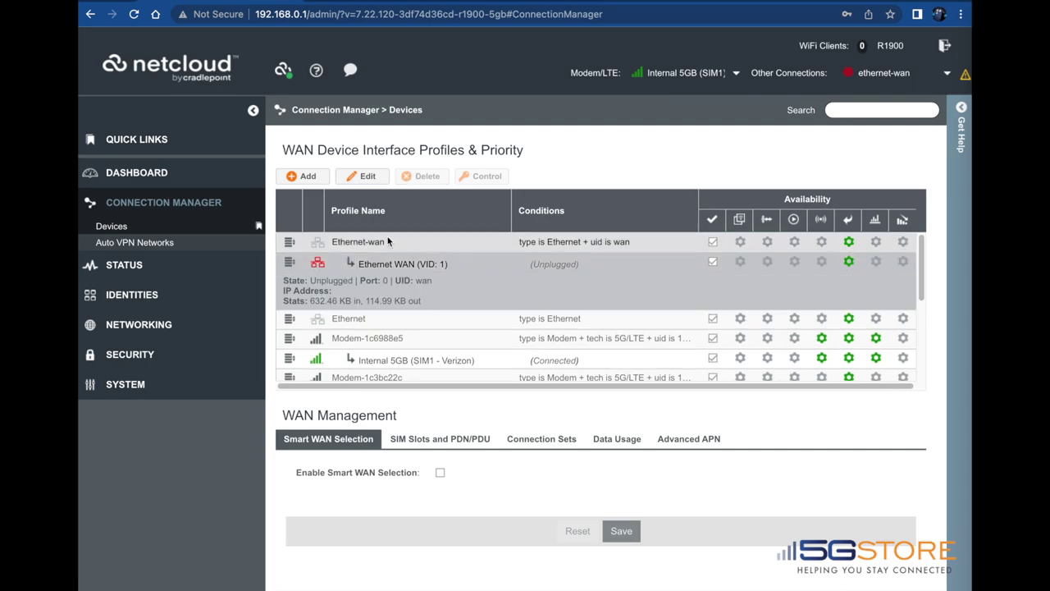
click(361, 178)
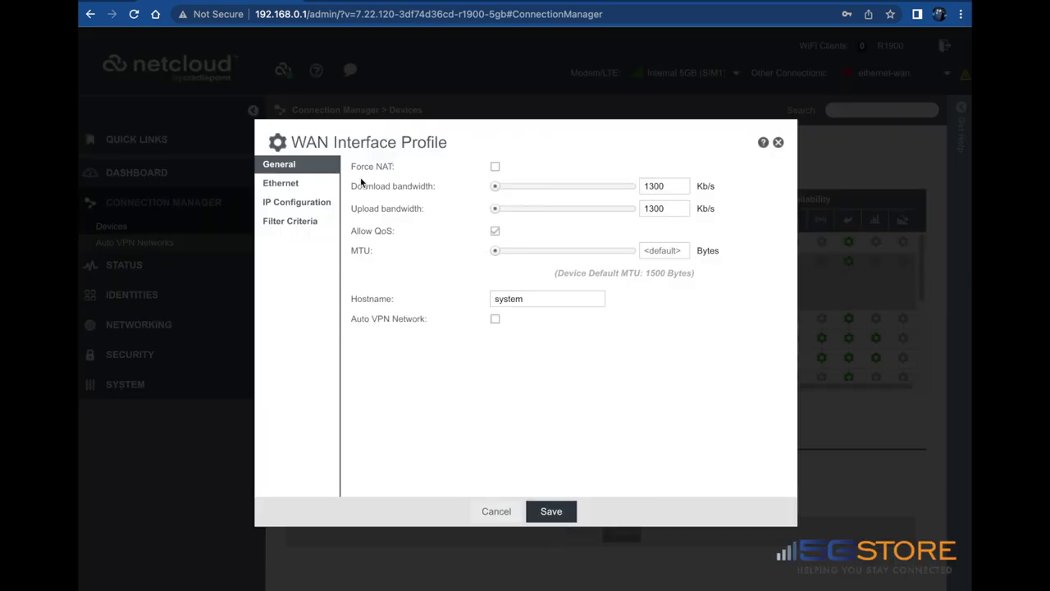
click(289, 185)
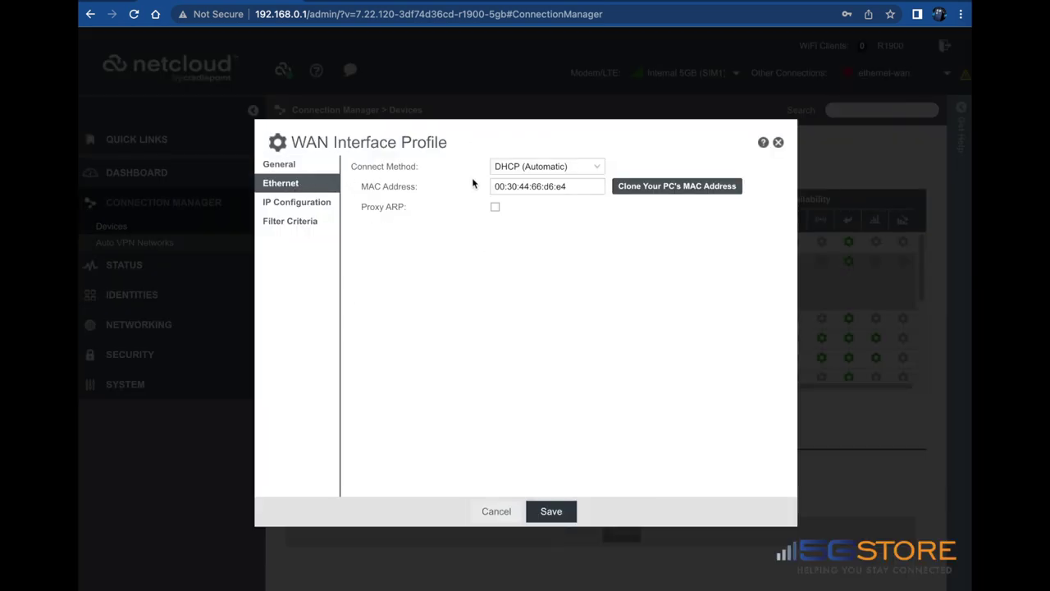
click(600, 167)
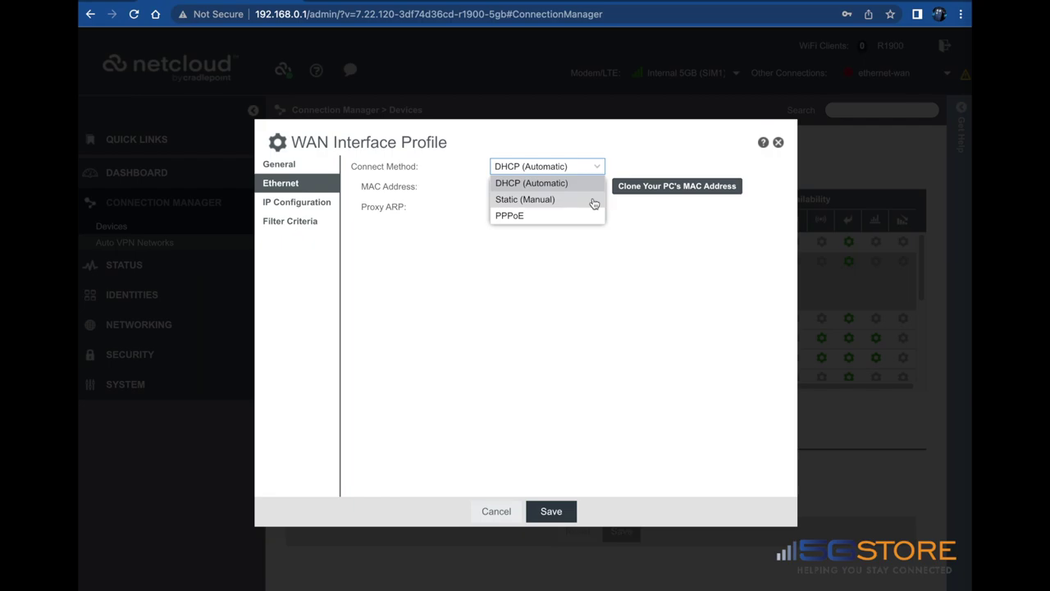
click(593, 201)
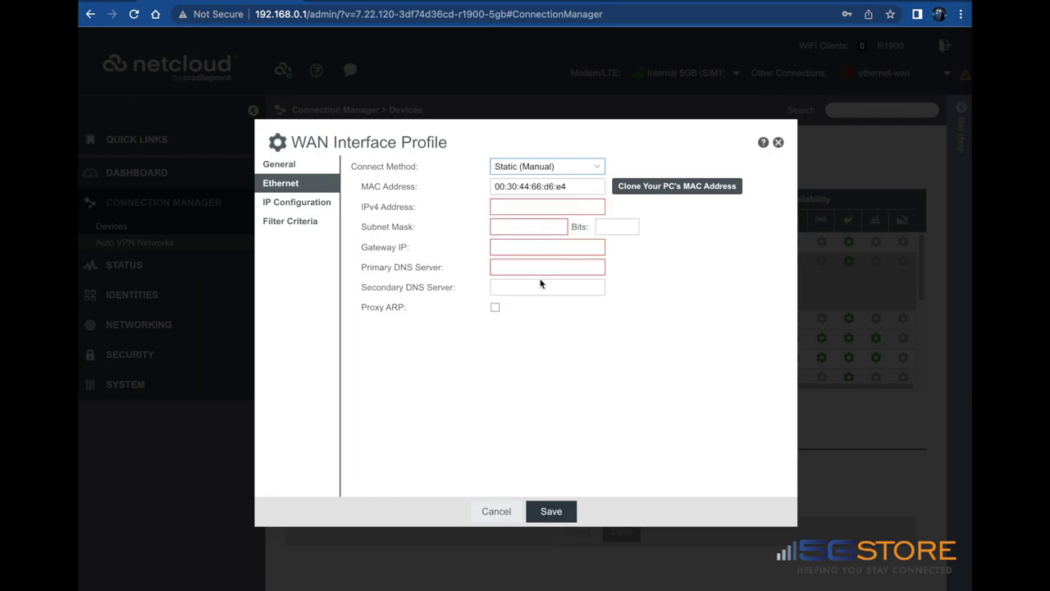
click(496, 511)
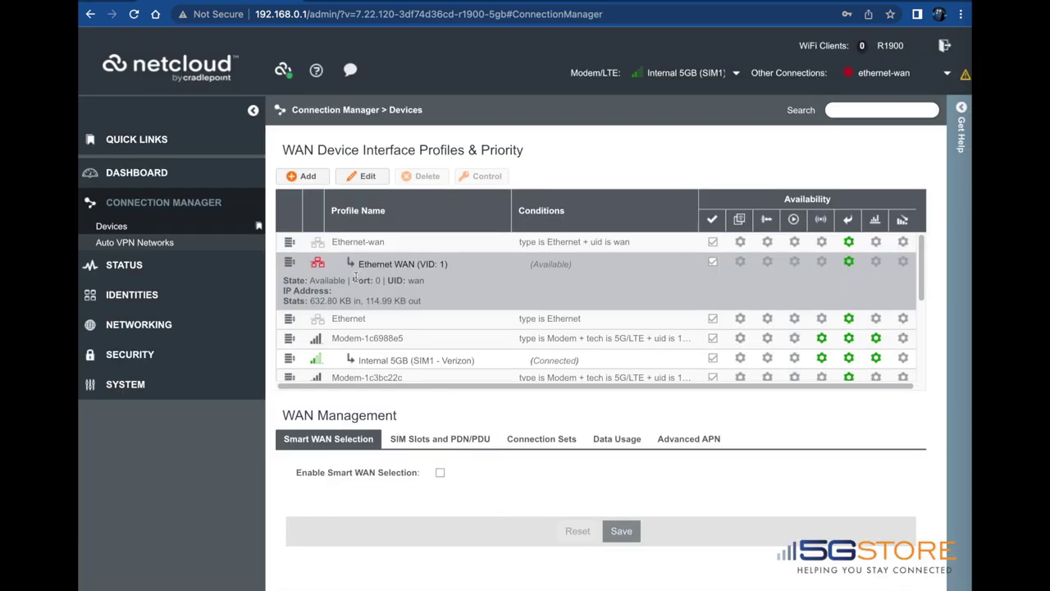